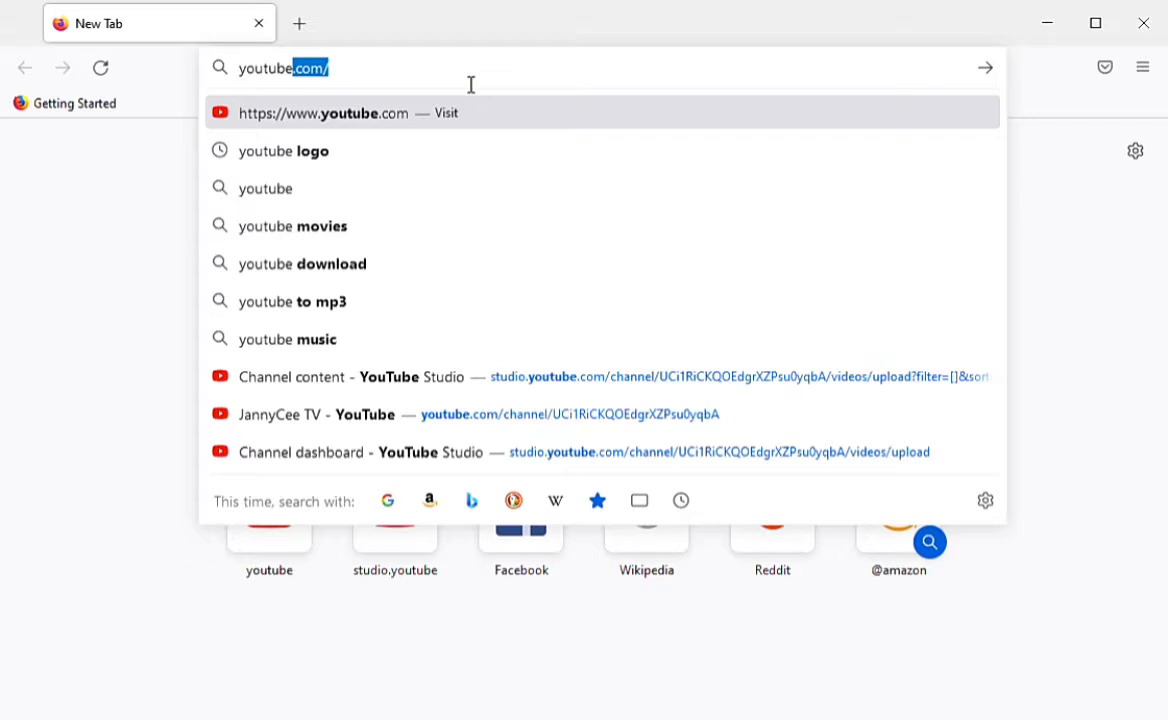
# - Open youtube.com and go to the signed-in channel's YouTube Studio dashboard
pyautogui.press('Down')
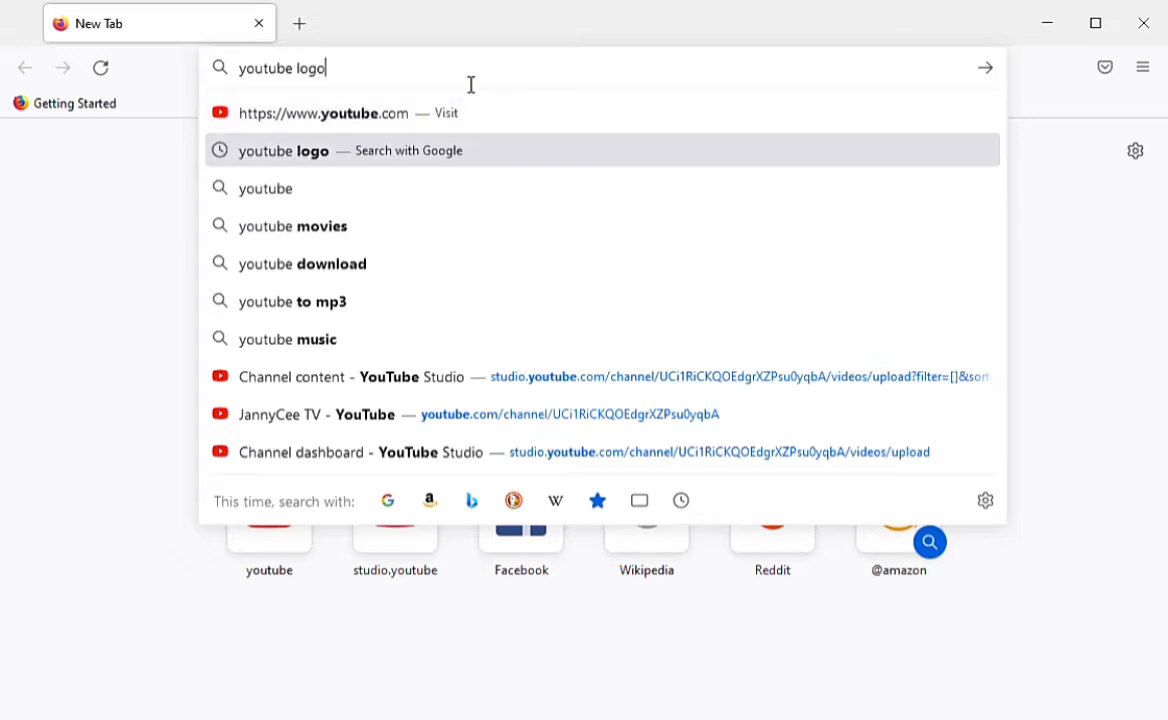
pyautogui.press('Up')
pyautogui.press('Return')
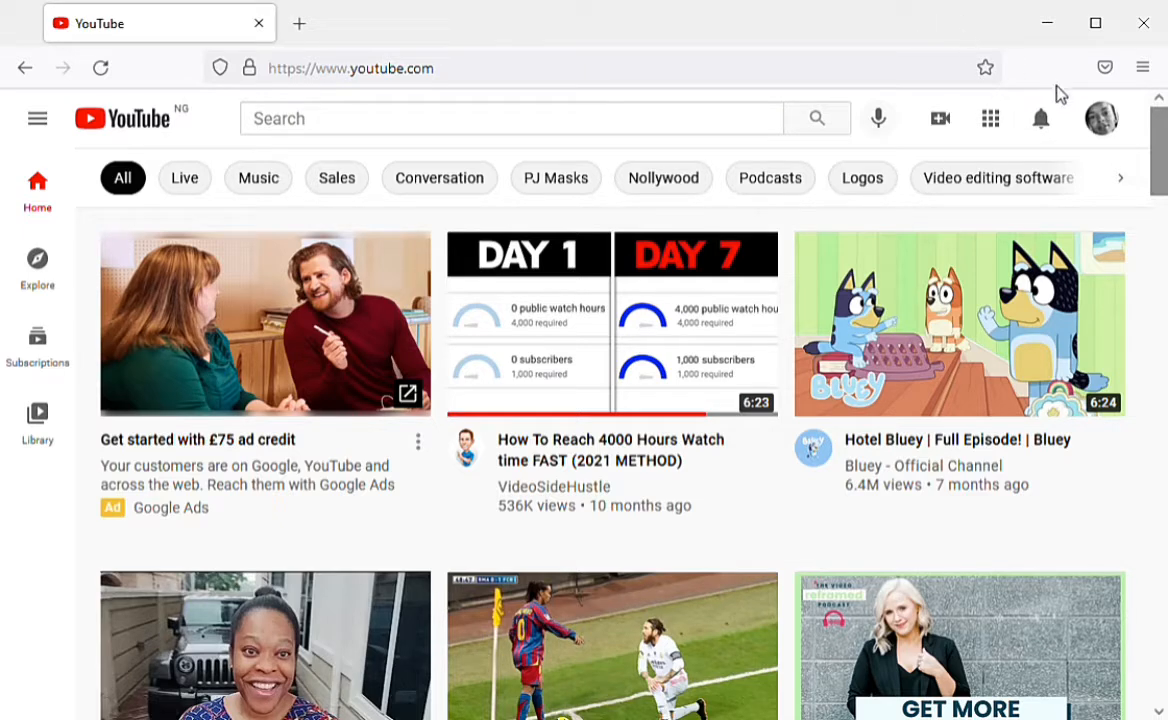
pyautogui.click(1105, 124)
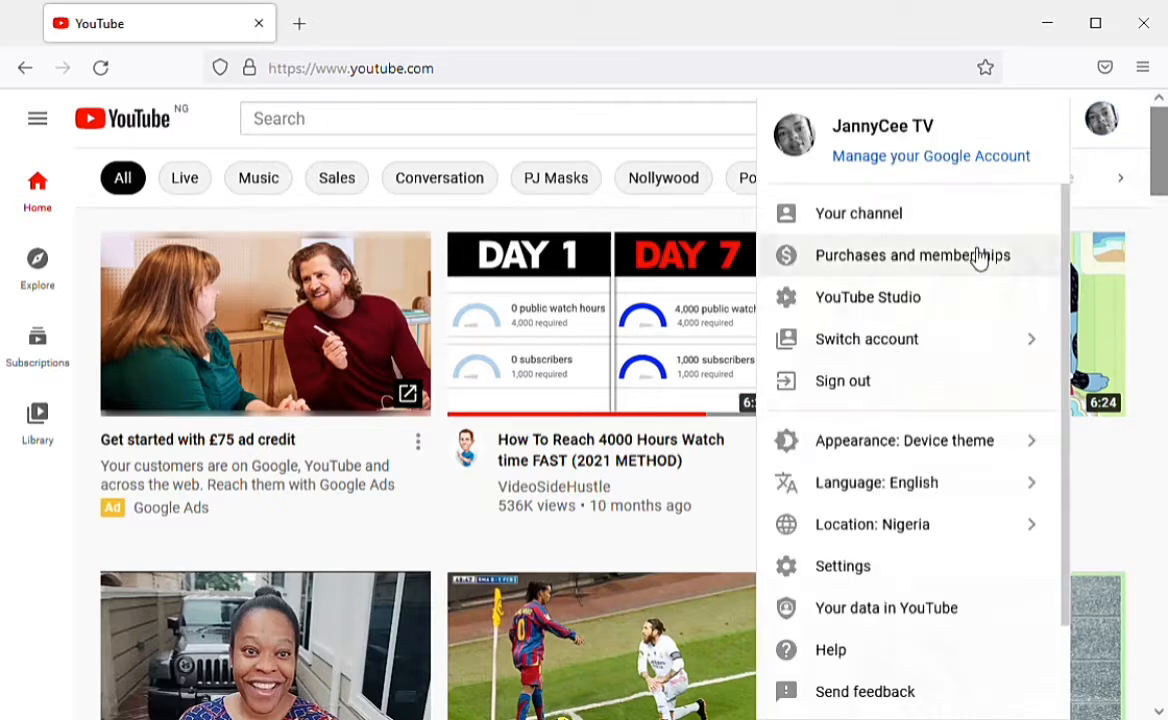
pyautogui.click(928, 300)
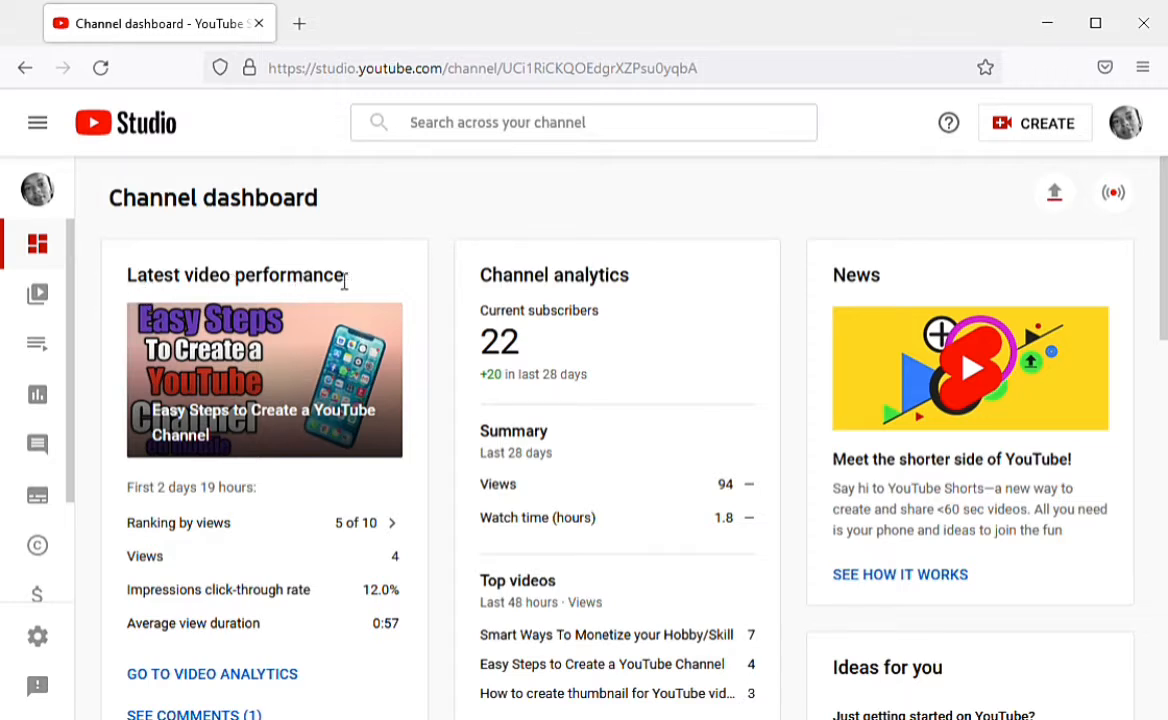
# - Open the details of the uploaded video about copying and sharing video links from the channel's content list
pyautogui.click(44, 300)
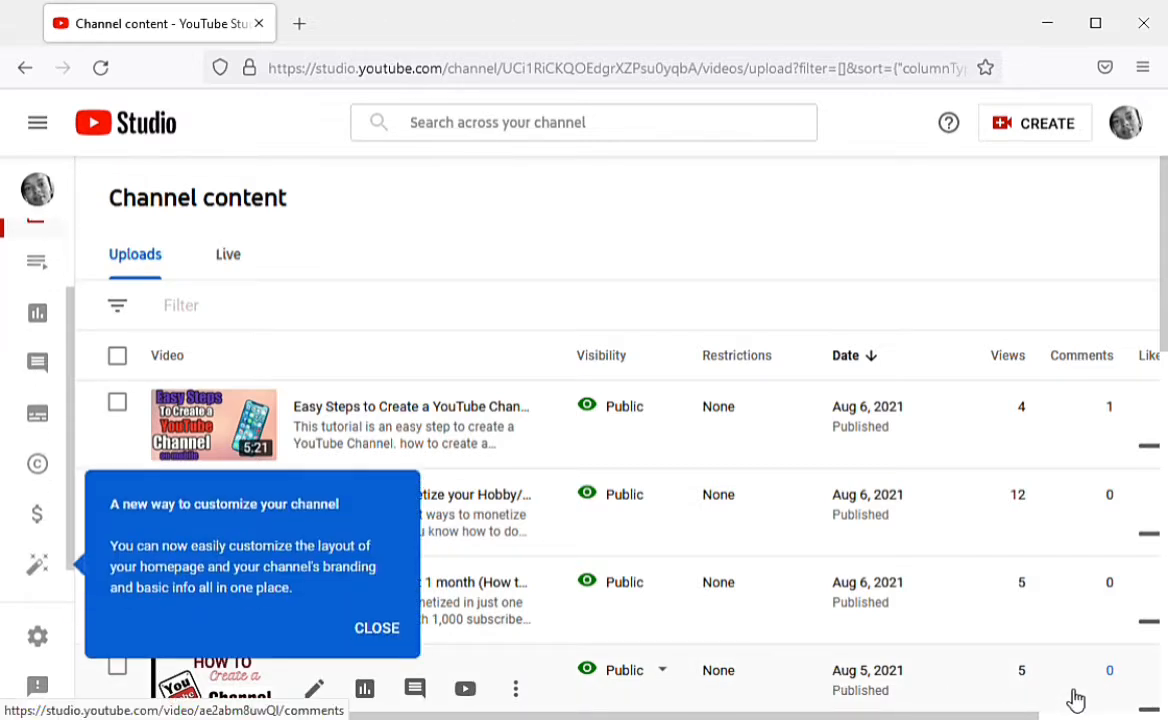
pyautogui.click(400, 628)
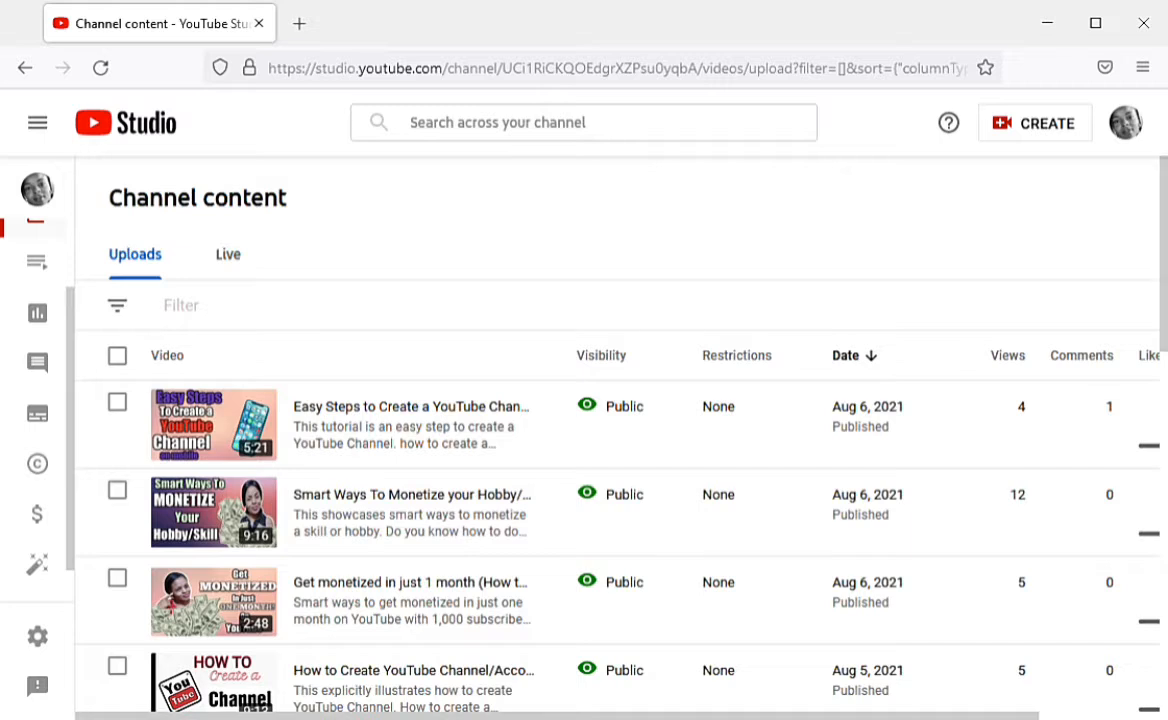
pyautogui.scroll(-4, 600, 500)
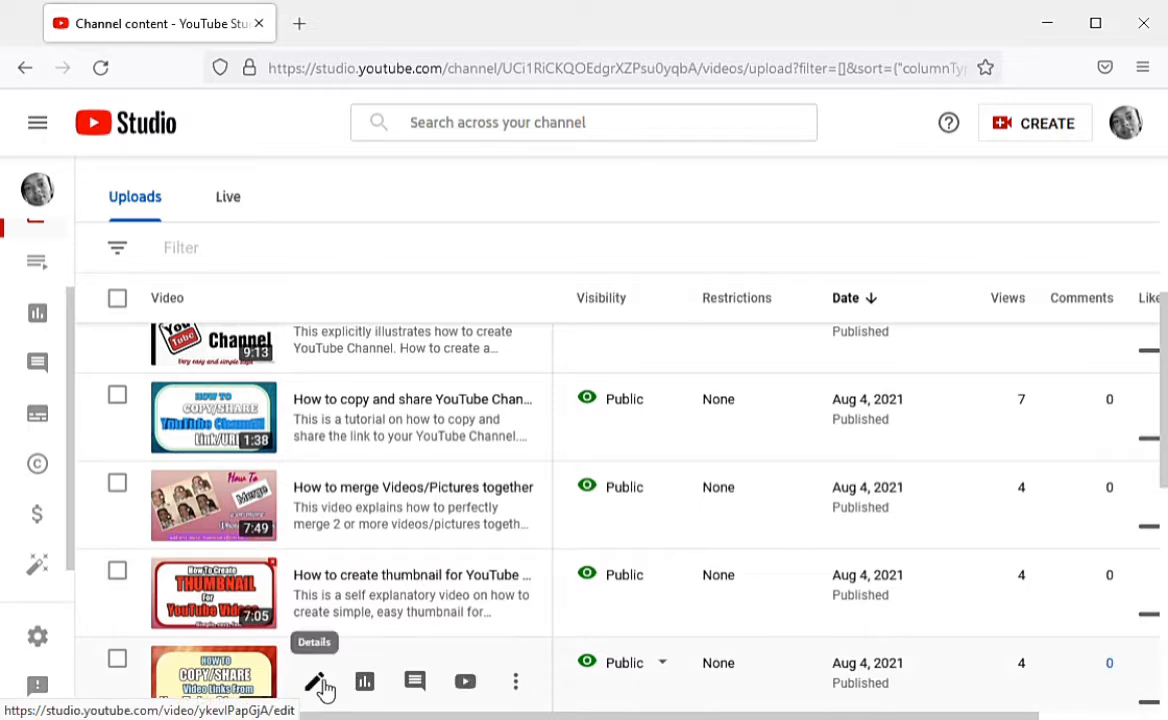
pyautogui.click(321, 686)
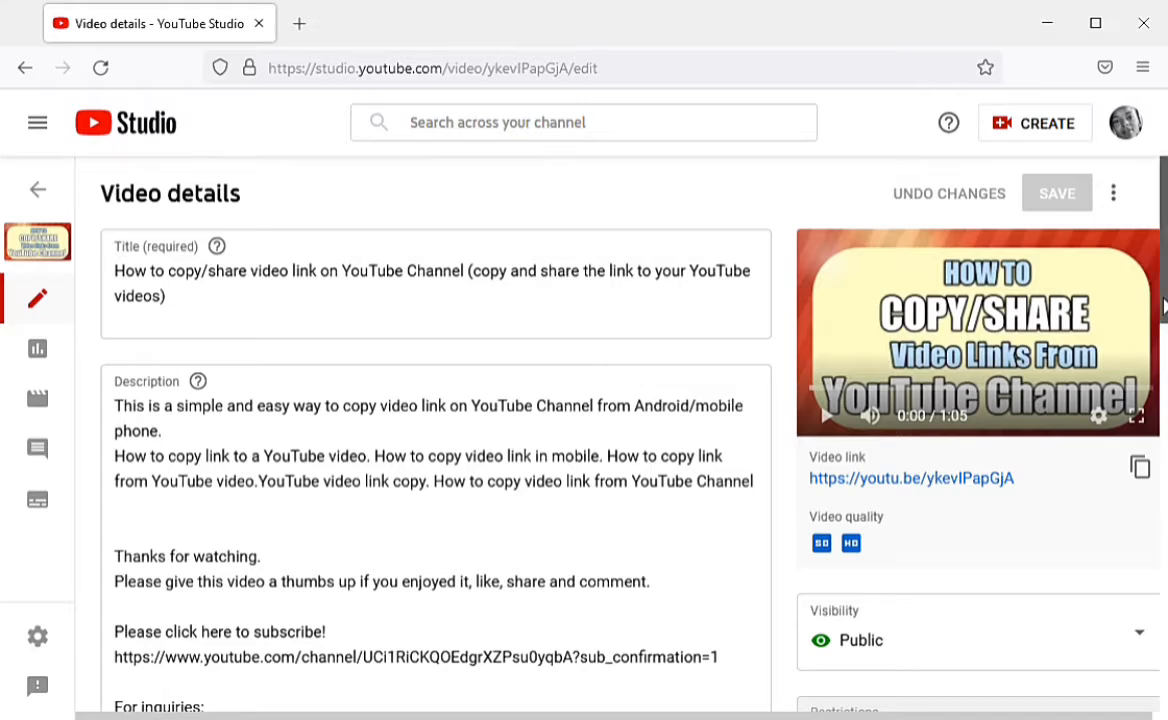
# - Review the video's description and the options for its custom thumbnail
pyautogui.scroll(-5, 1158, 313)
pyautogui.scroll(-1, 584, 430)
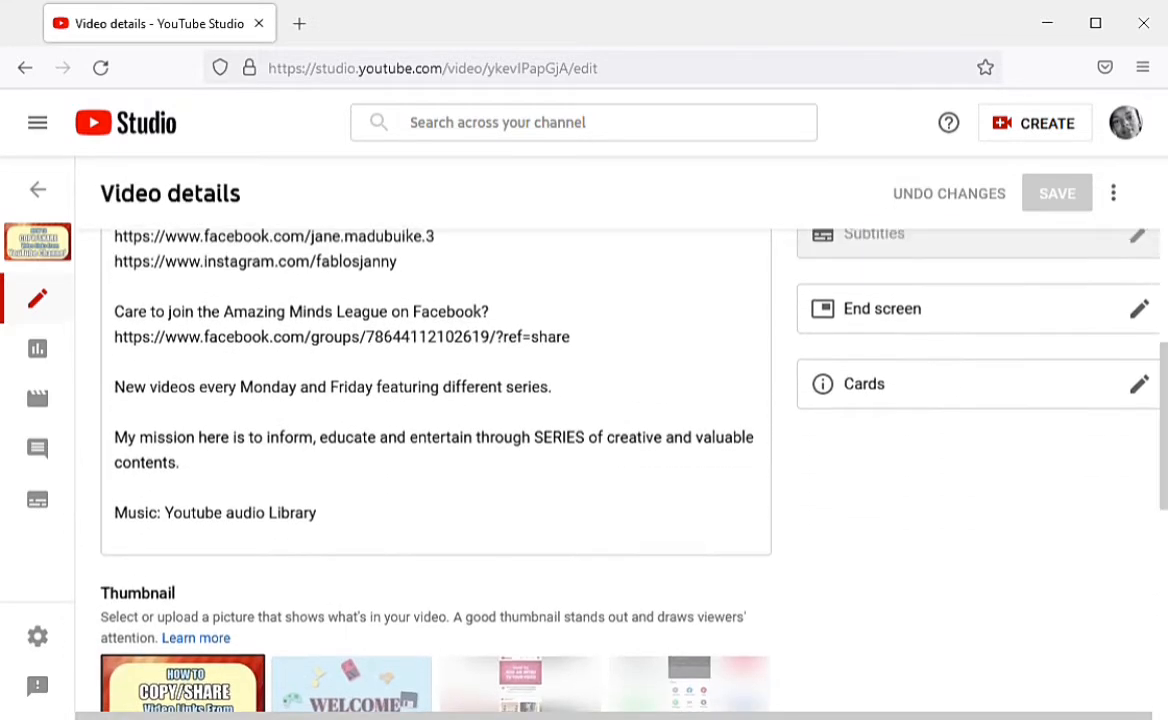
pyautogui.scroll(-2, 1160, 430)
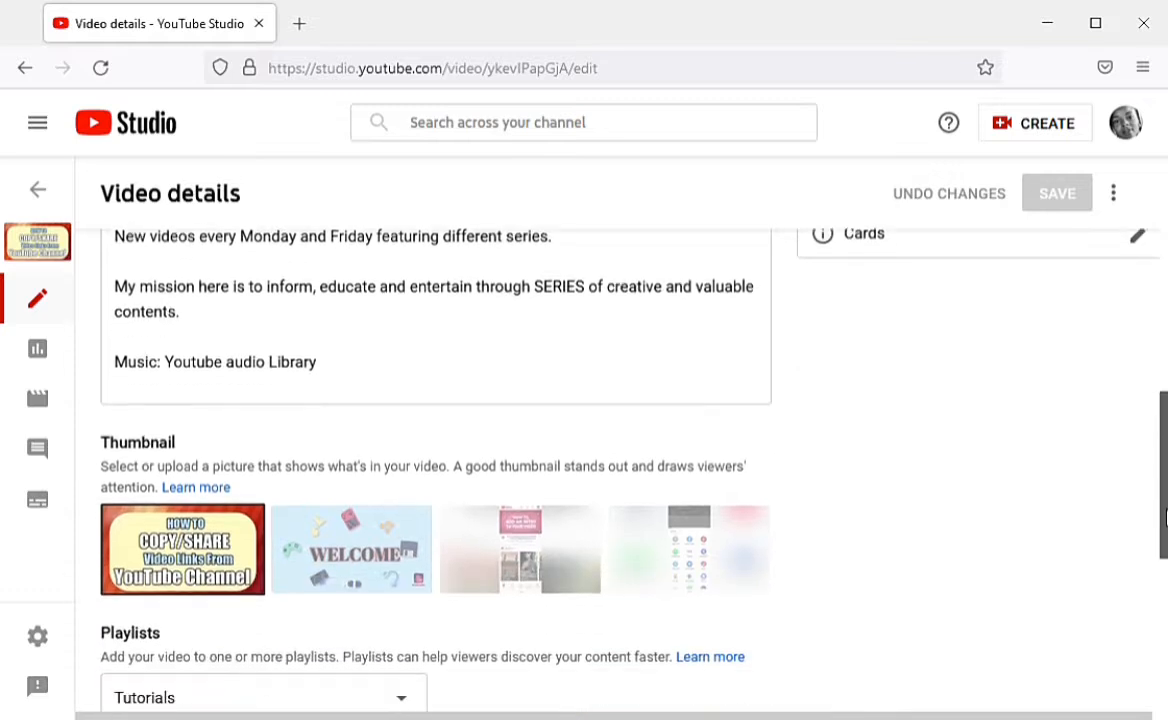
pyautogui.moveTo(188, 520)
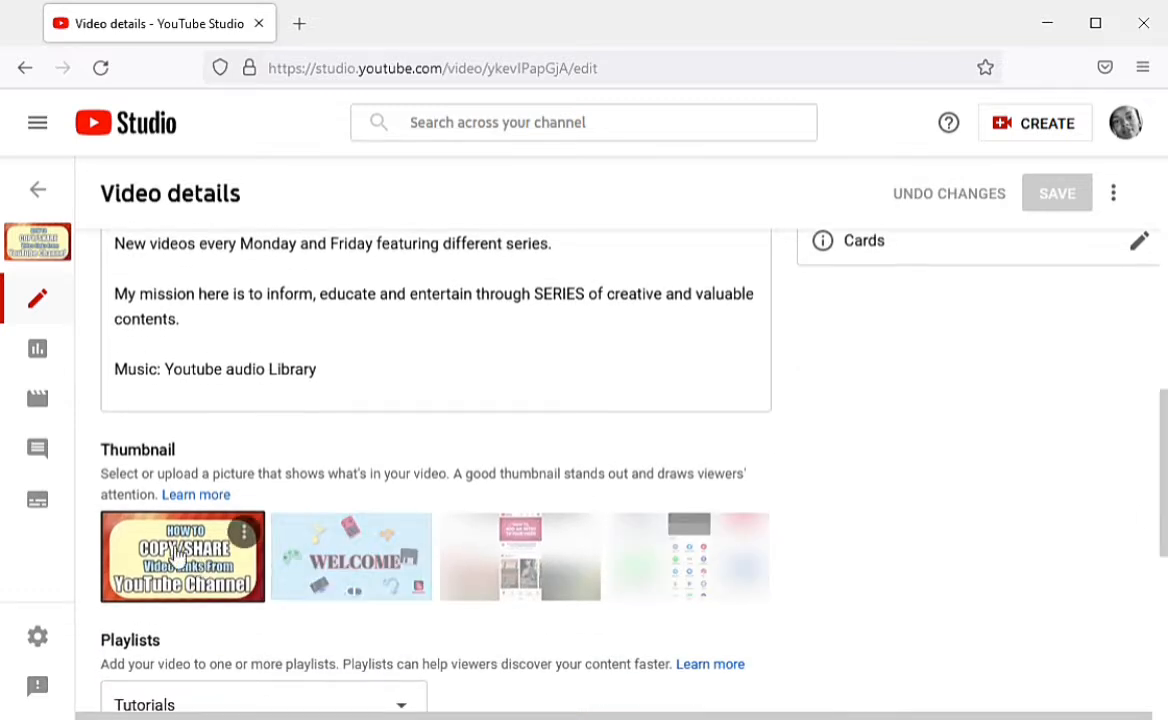
pyautogui.click(246, 537)
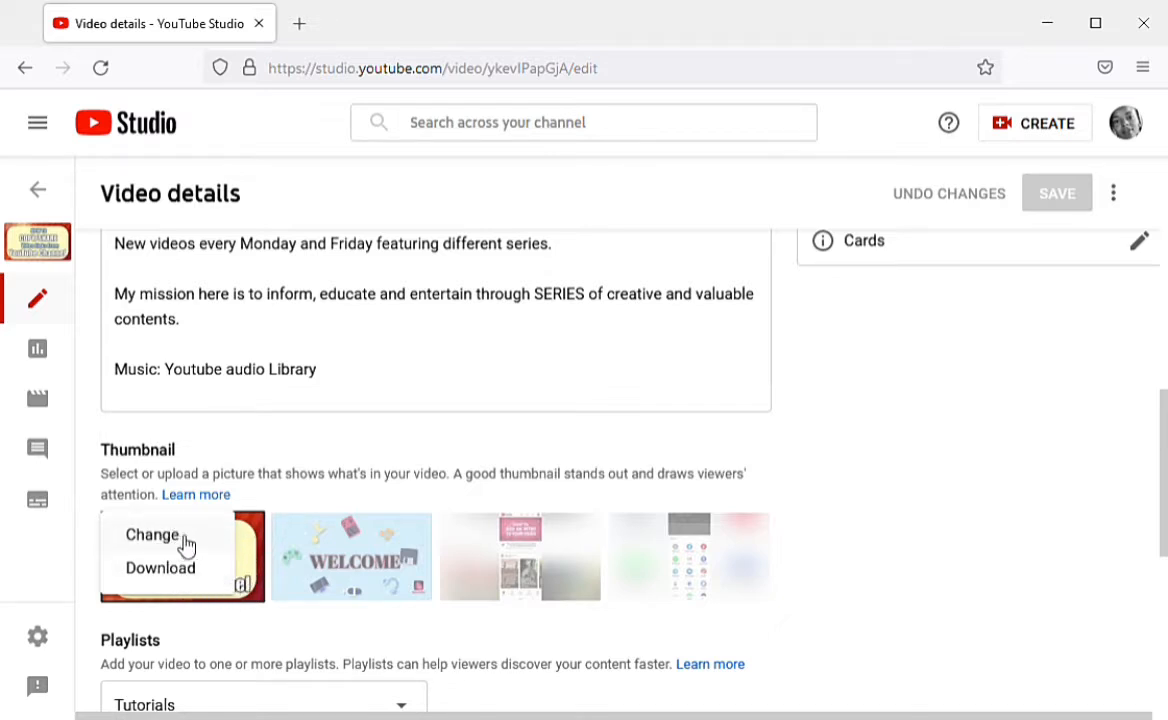
pyautogui.click(308, 419)
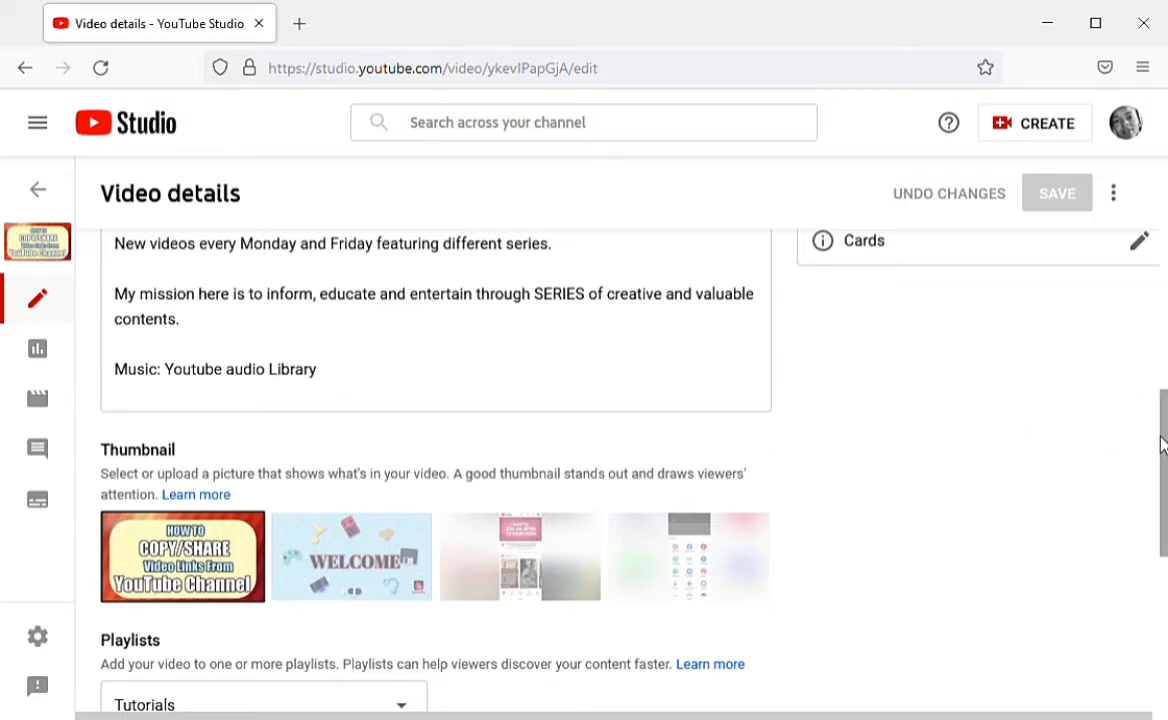
# - Examine the video's end screen templates and available card types, discarding both editors without adding anything
pyautogui.moveTo(1163, 445); pyautogui.dragTo(1155, 341)
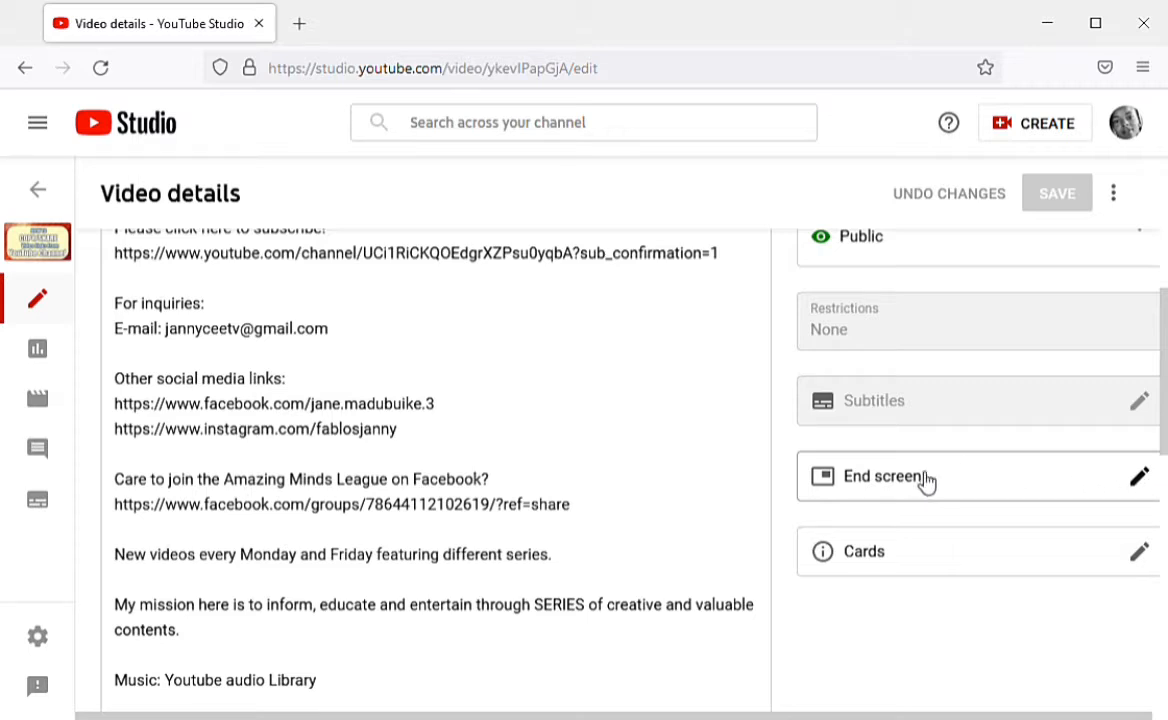
pyautogui.click(1138, 480)
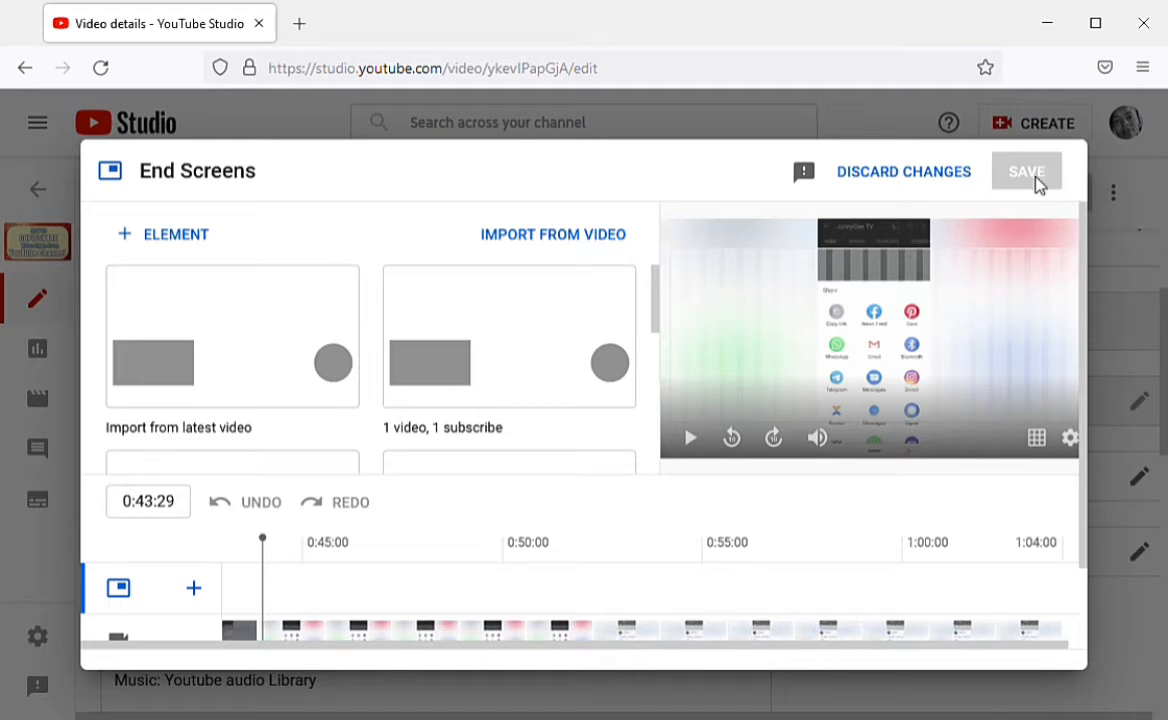
pyautogui.click(952, 182)
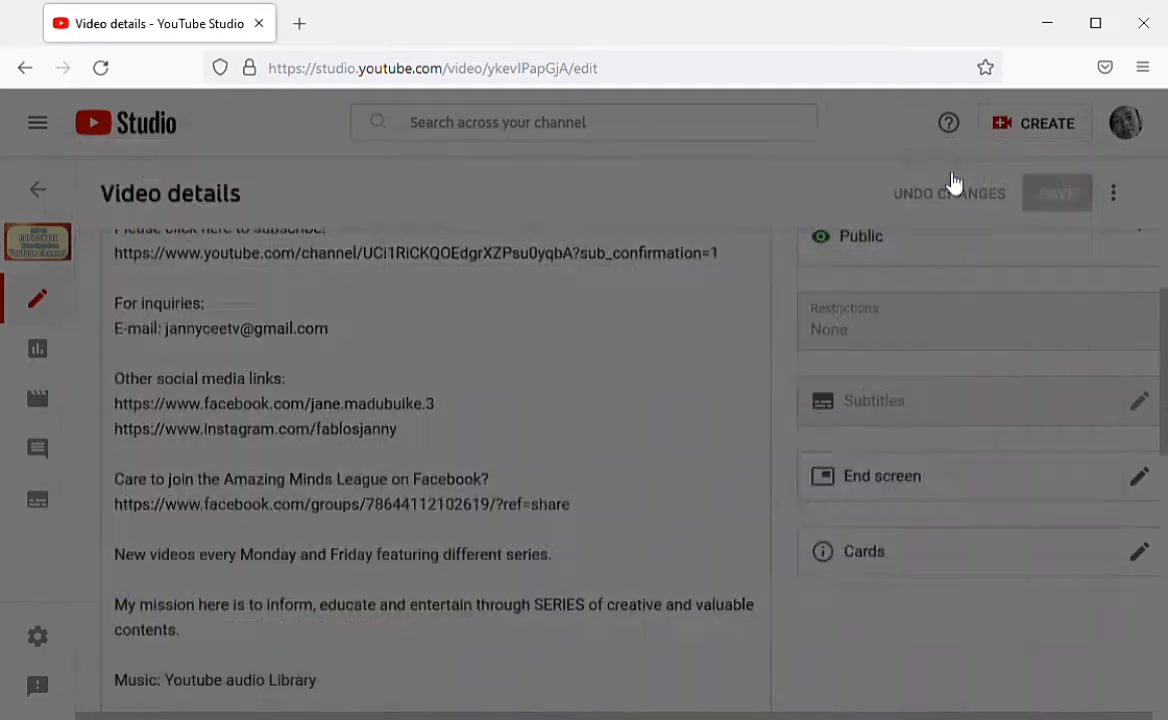
pyautogui.click(1137, 560)
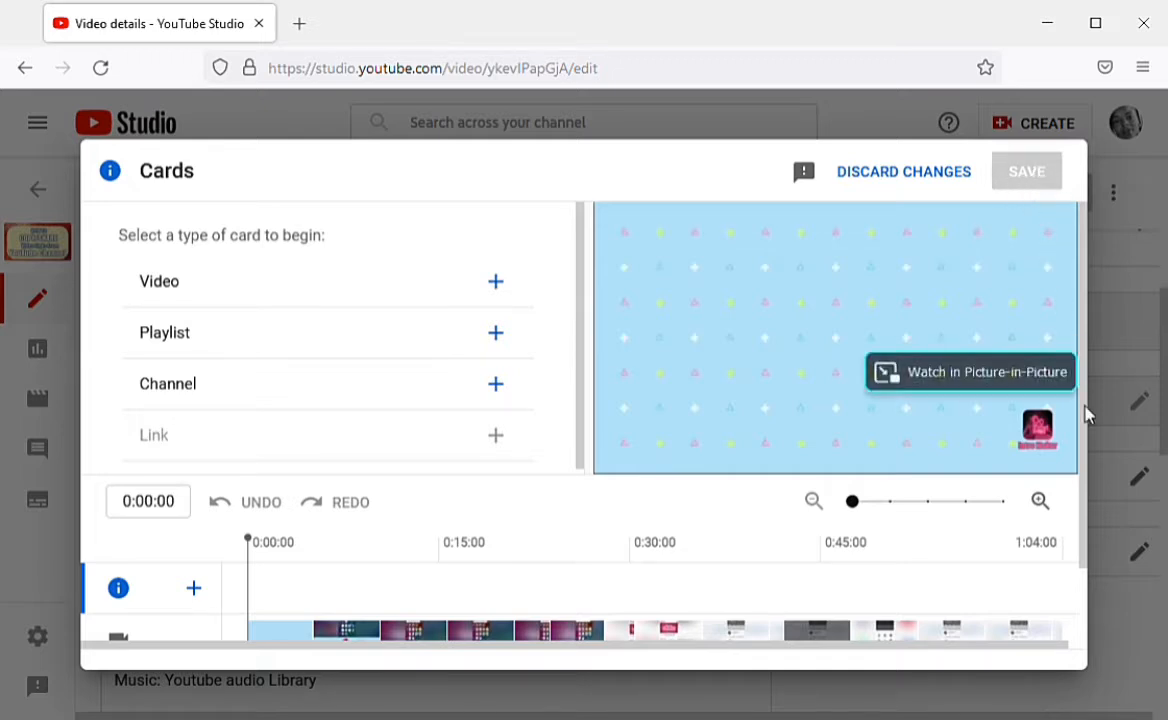
pyautogui.click(957, 172)
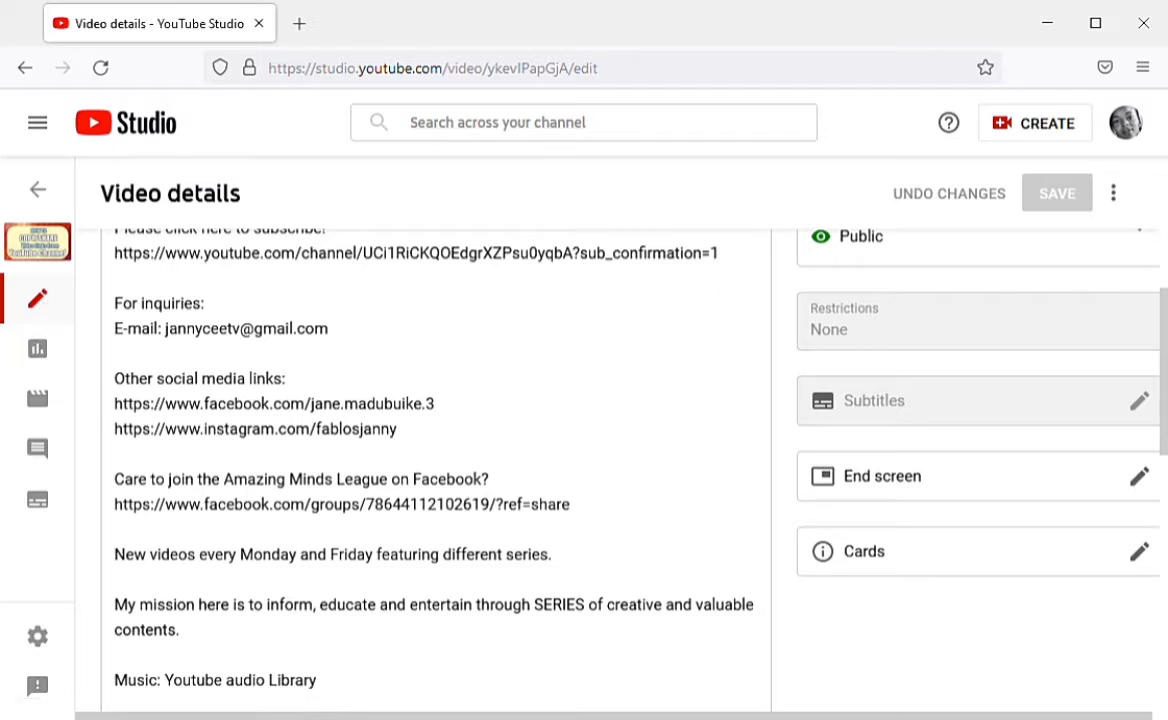
# - View the general channel settings and close them
pyautogui.moveTo(1163, 330); pyautogui.dragTo(1116, 215)
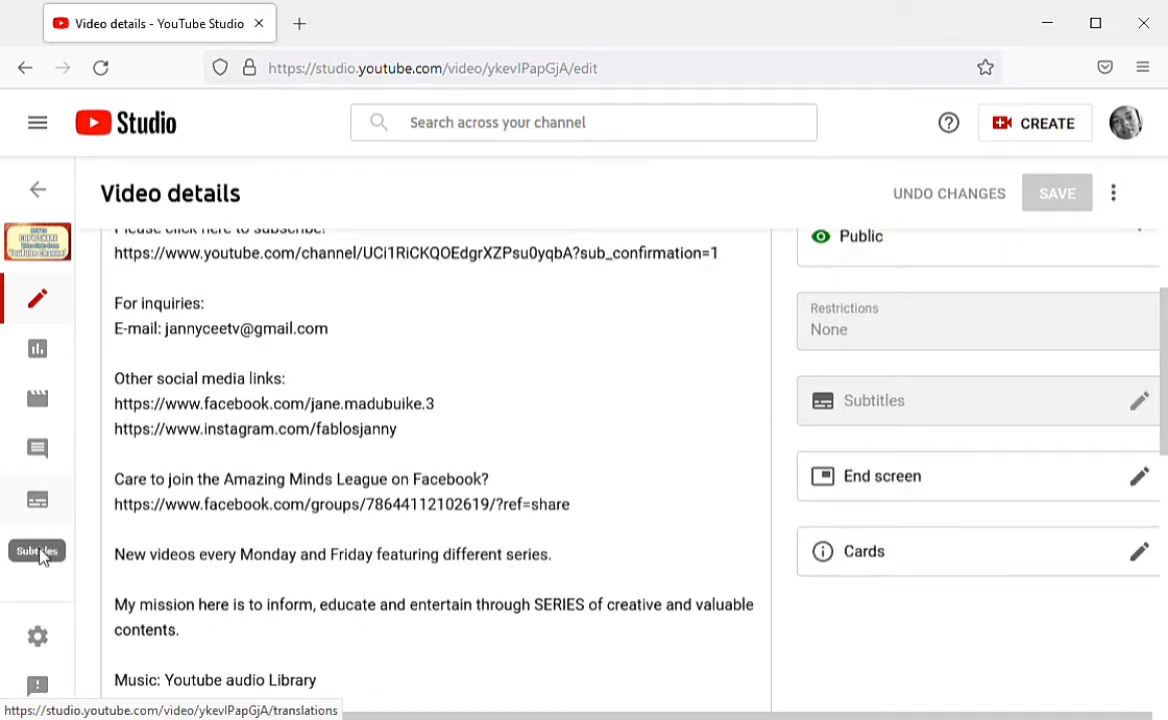
pyautogui.click(40, 641)
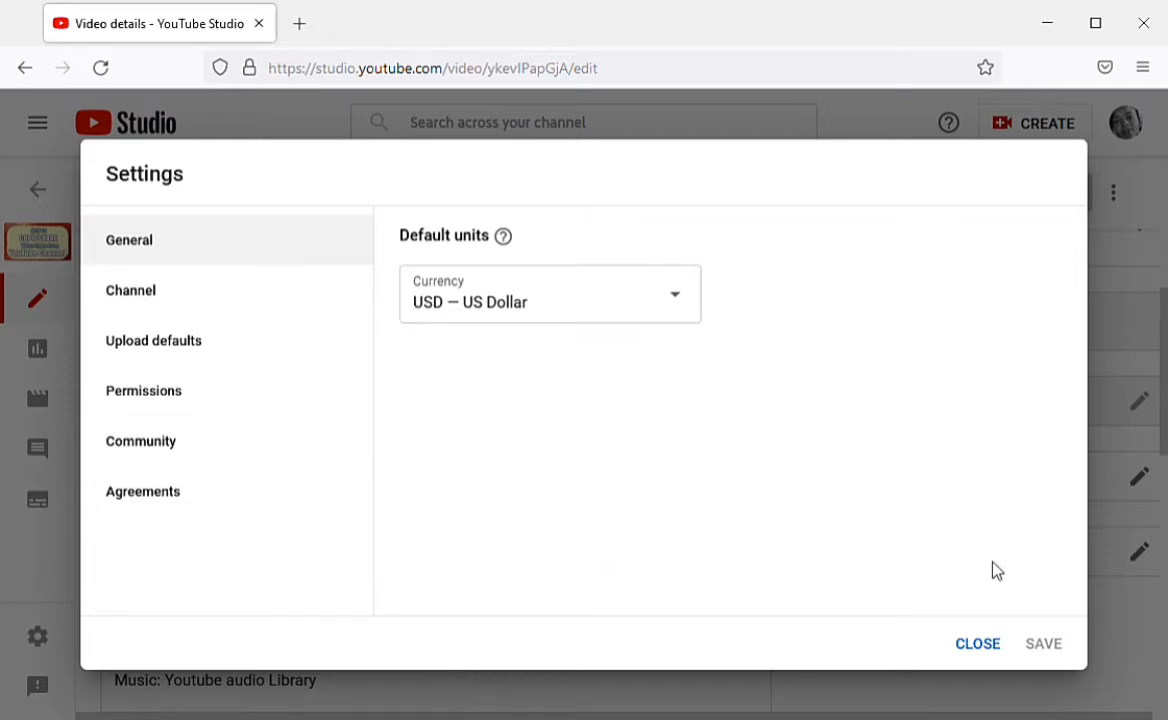
pyautogui.click(988, 645)
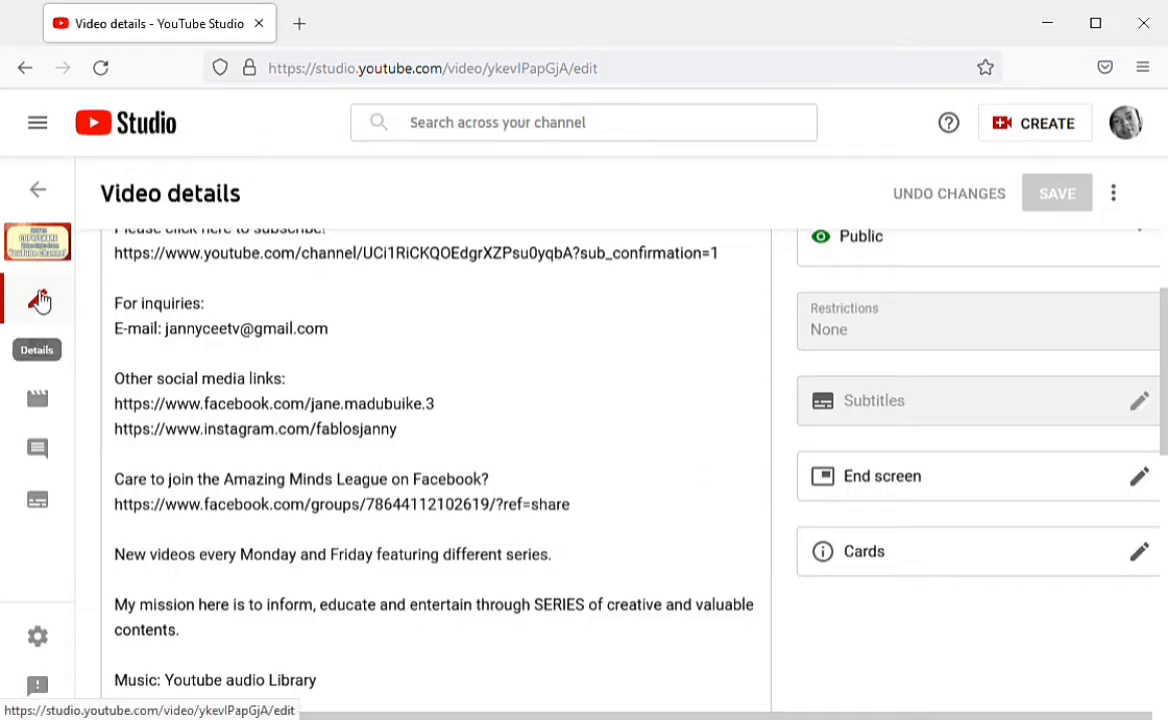
# - Add the free music track Two Moons to the video in the video editor and discard the change
pyautogui.click(44, 402)
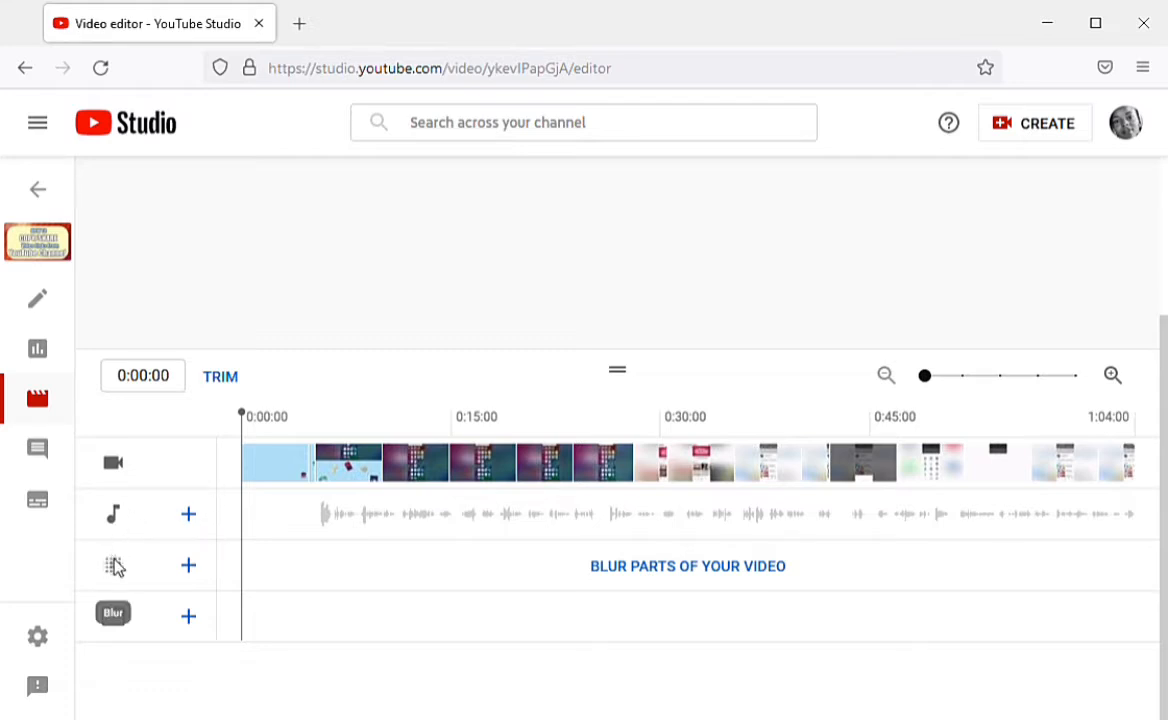
pyautogui.click(197, 514)
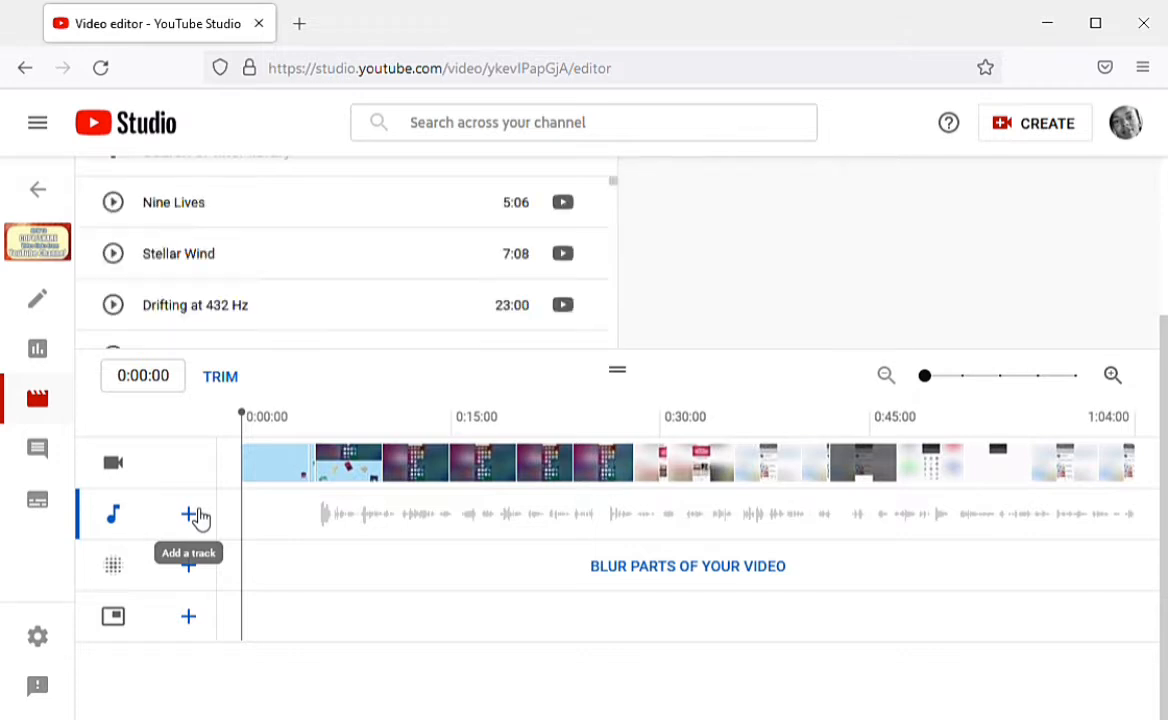
pyautogui.moveTo(395, 286)
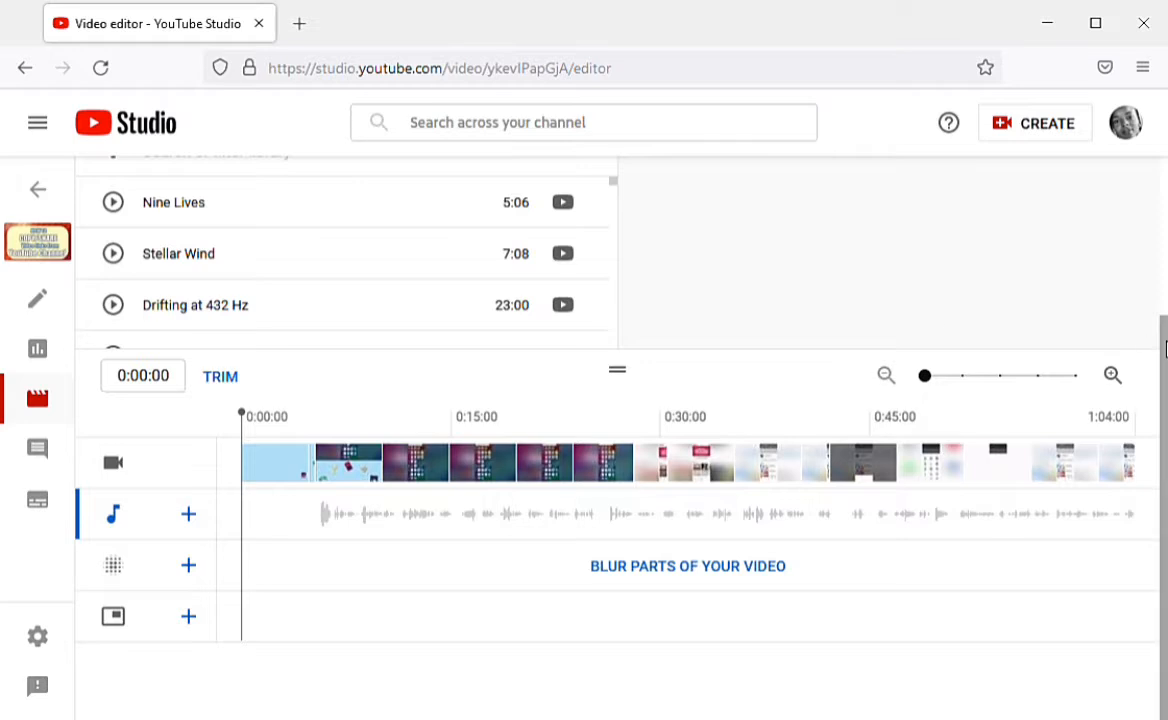
pyautogui.moveTo(1165, 347); pyautogui.dragTo(1147, 188)
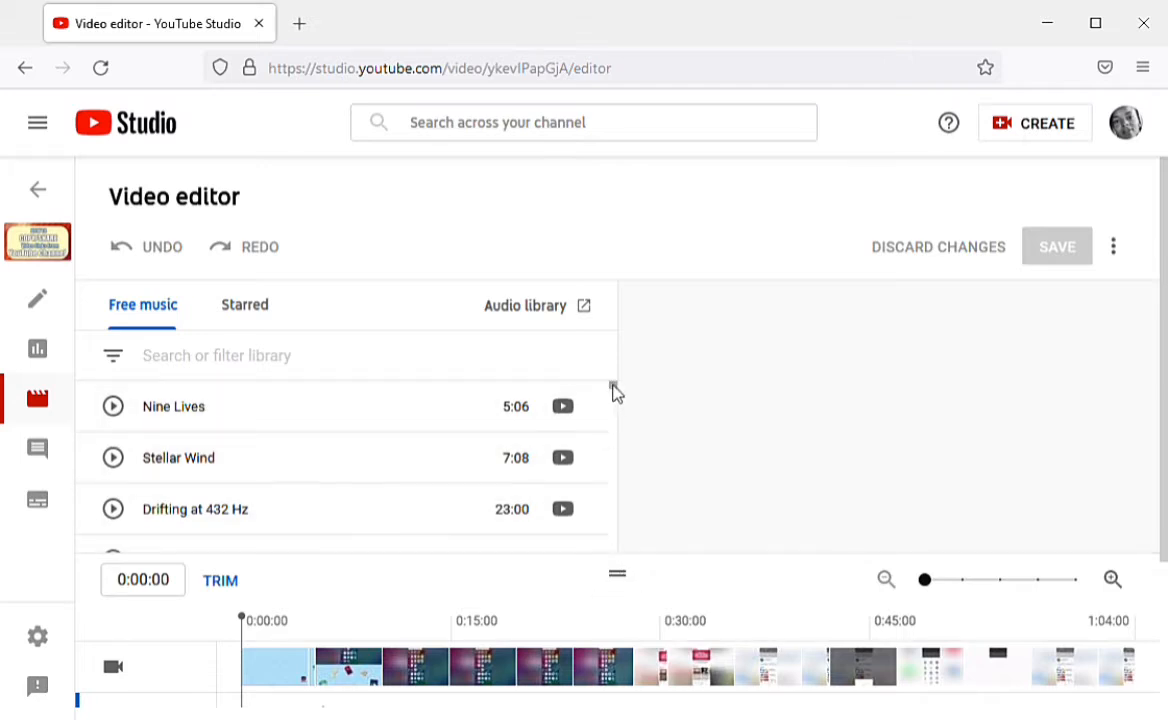
pyautogui.moveTo(613, 389); pyautogui.dragTo(607, 459)
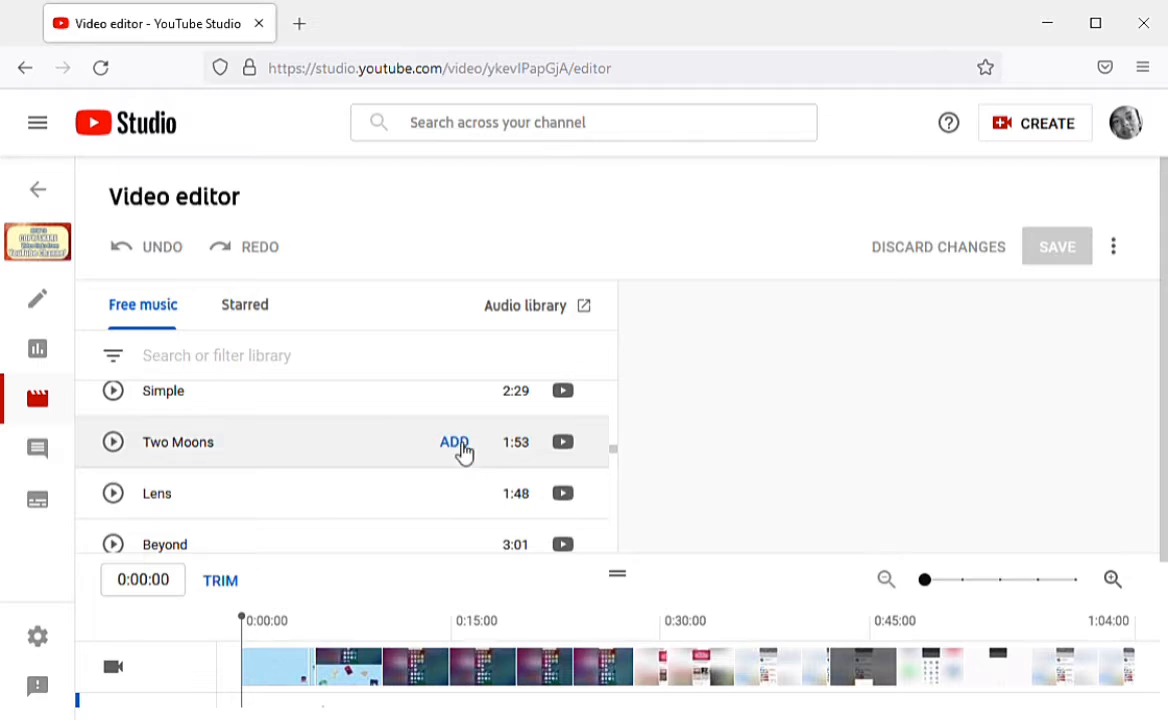
pyautogui.click(455, 443)
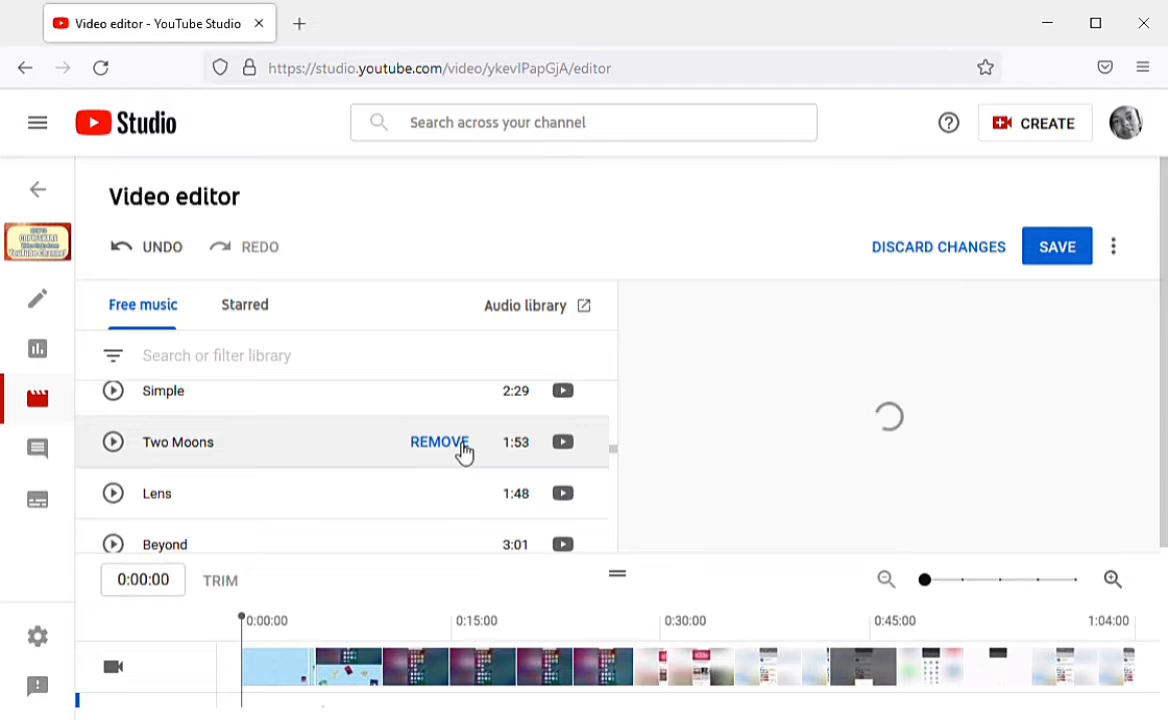
pyautogui.moveTo(563, 442)
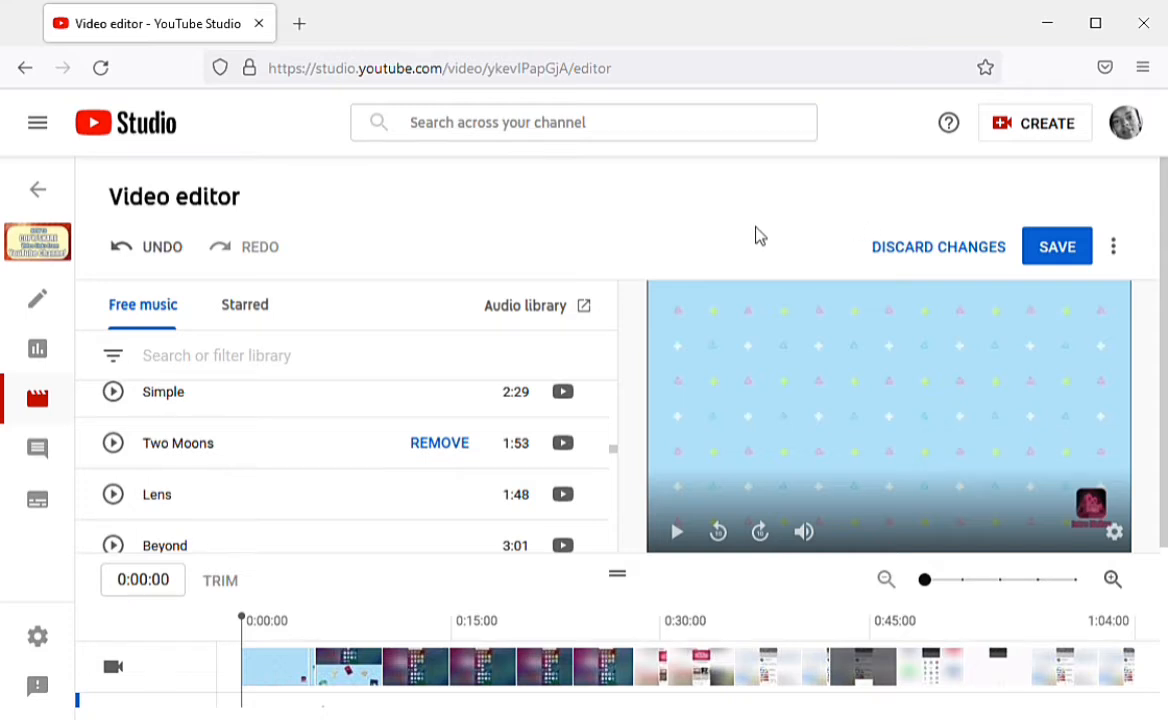
pyautogui.click(912, 250)
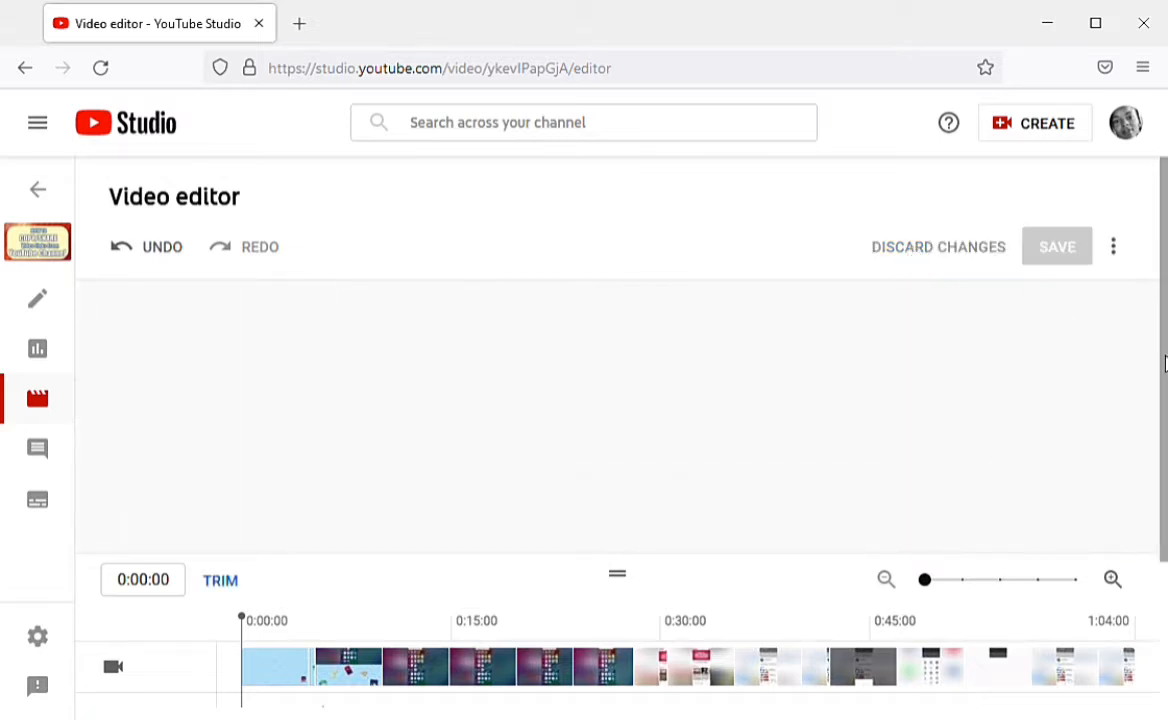
pyautogui.scroll(-2, 1160, 362)
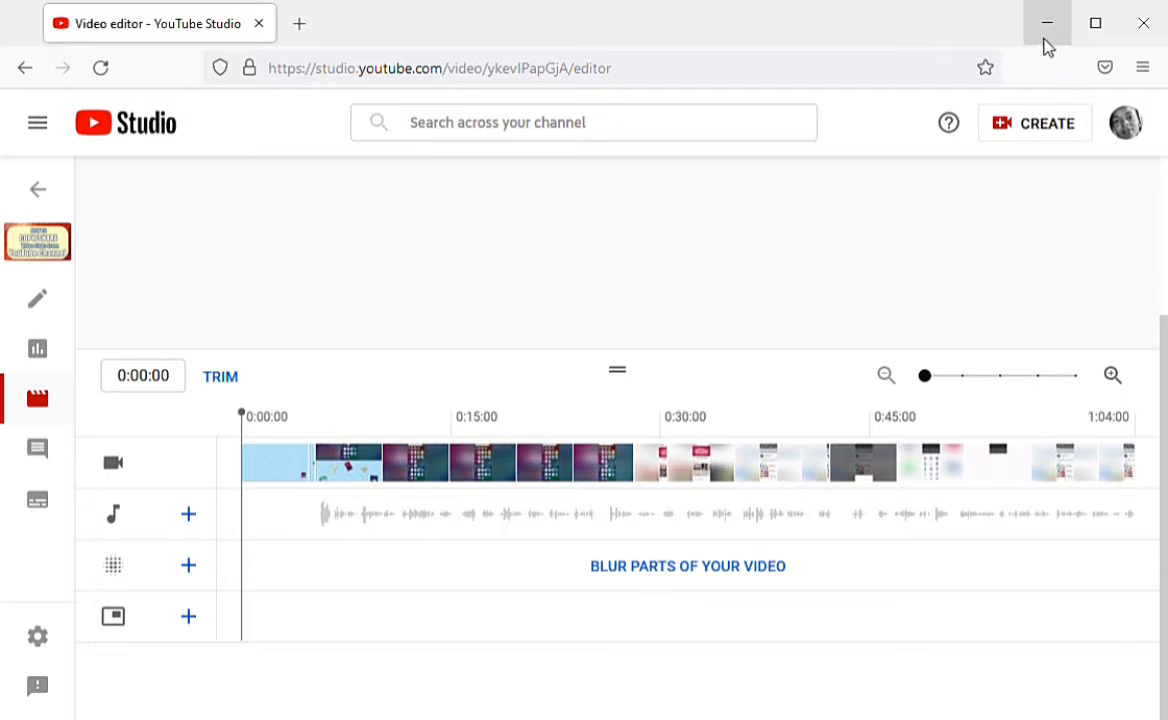
pyautogui.click(1076, 131)
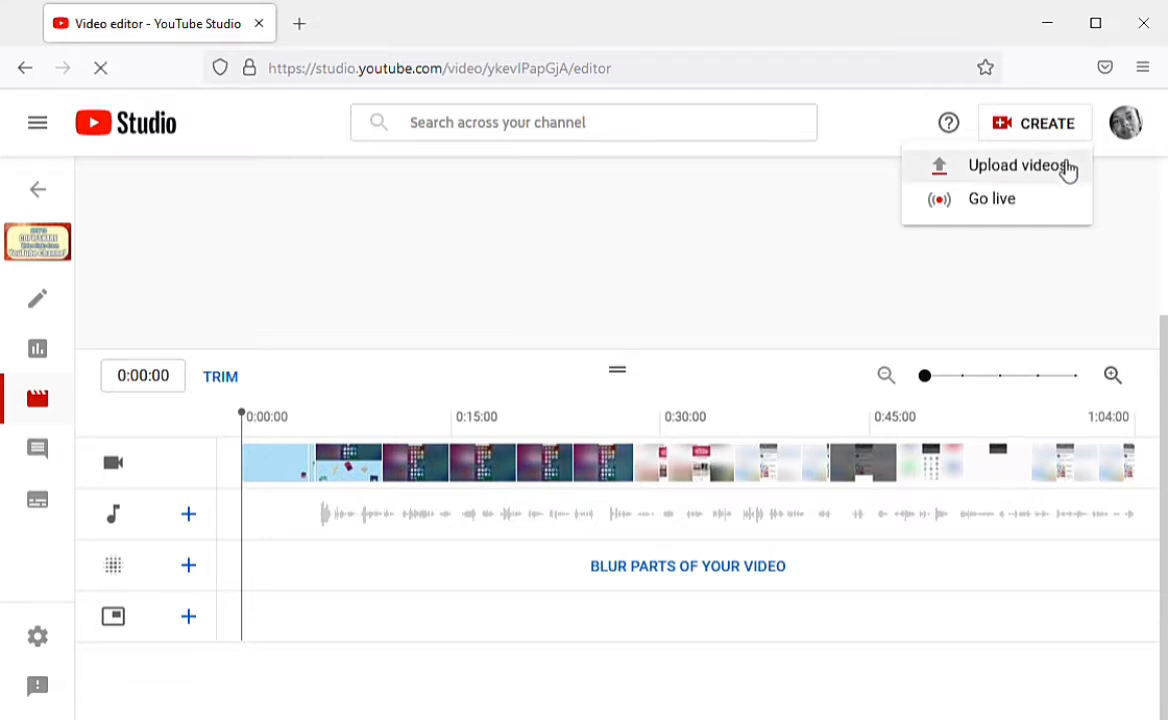
pyautogui.click(1066, 168)
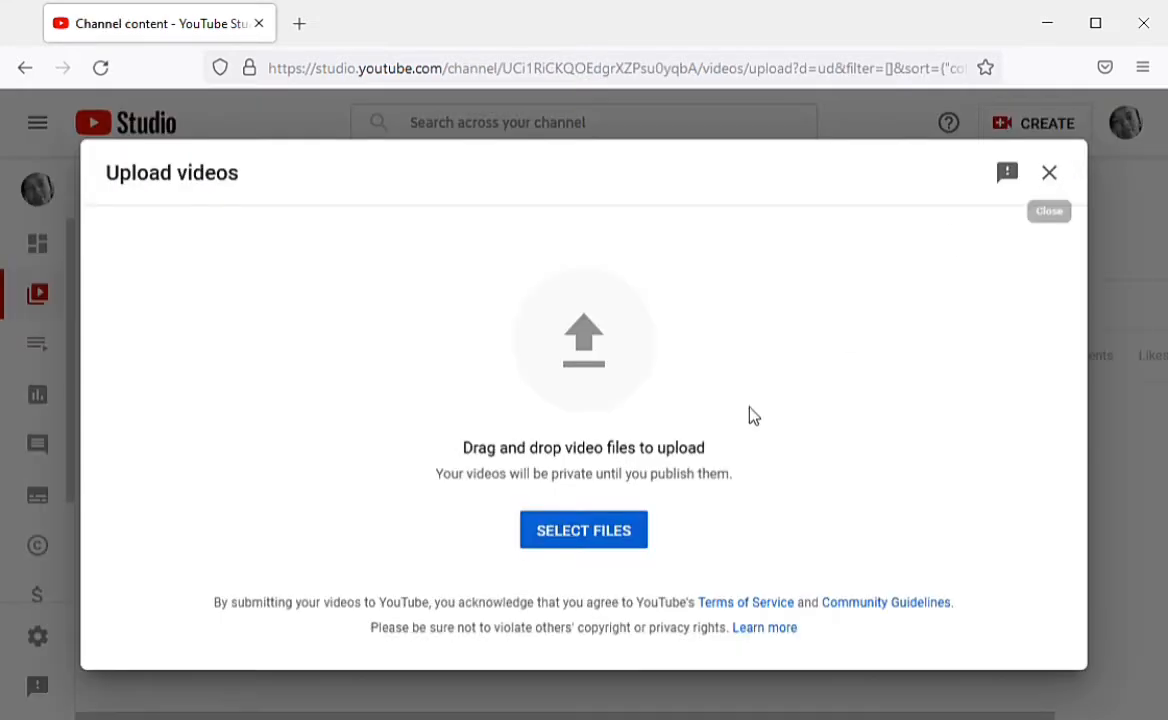
pyautogui.click(619, 538)
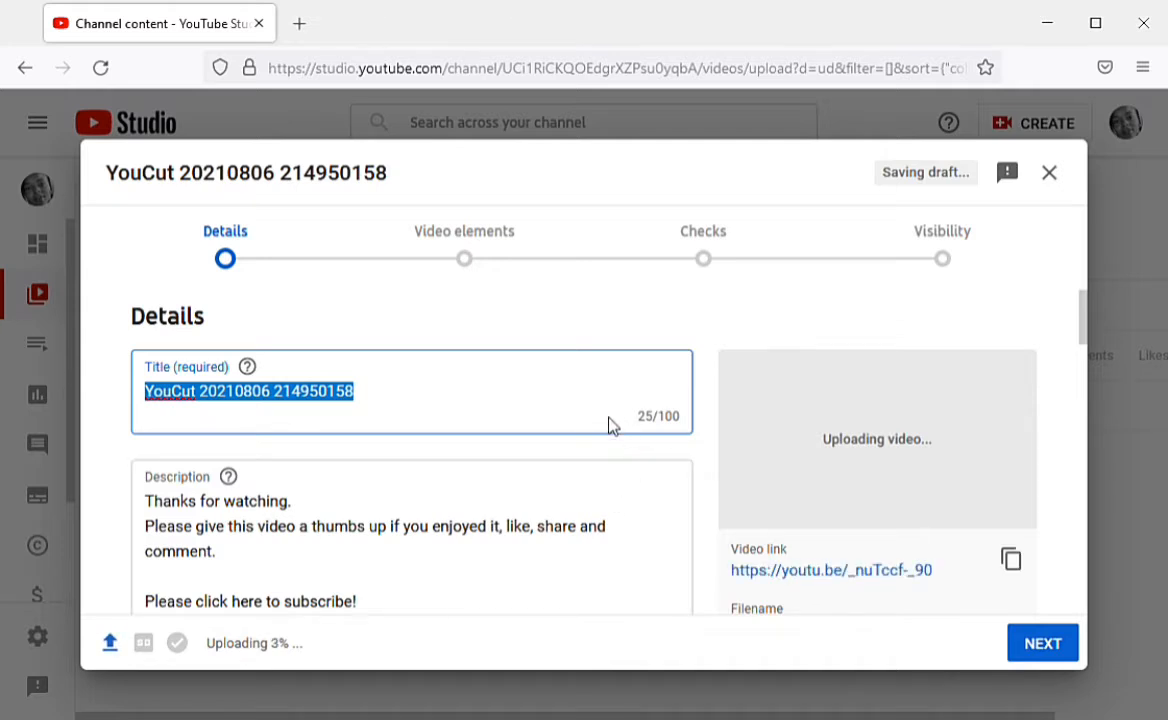
# - Replace the default title of the uploading video with How to copy Video link
pyautogui.moveTo(745, 139); pyautogui.dragTo(727, 157)
pyautogui.click(726, 169)
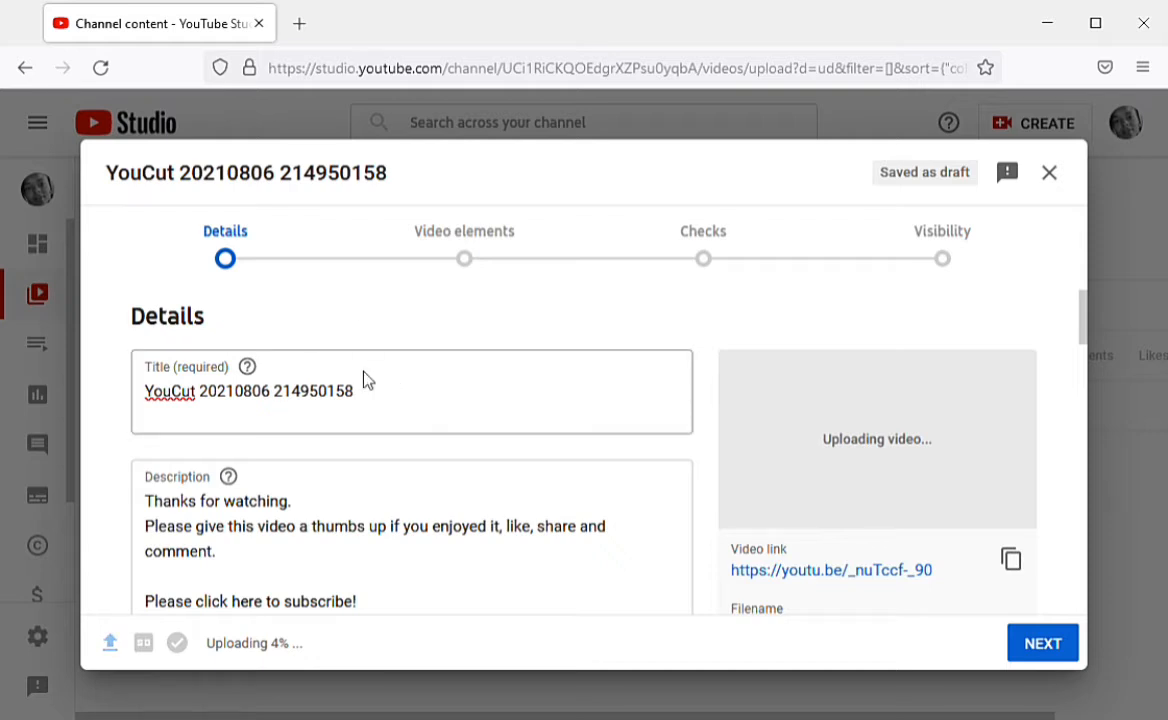
pyautogui.click(369, 399)
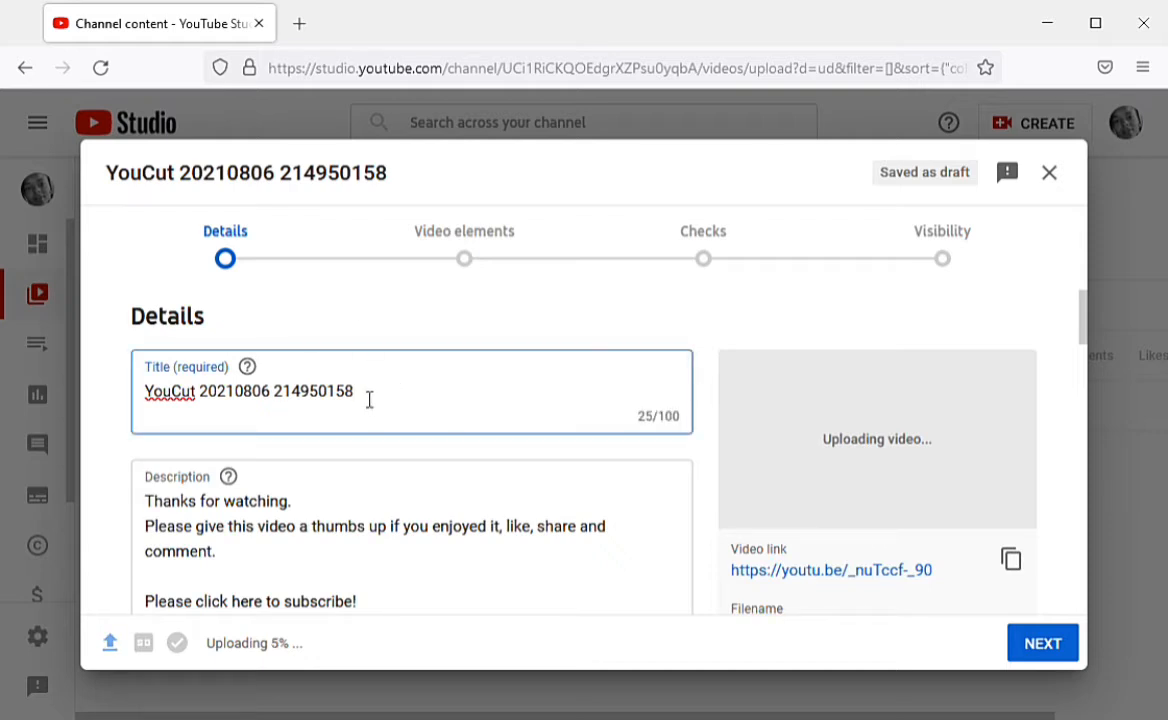
pyautogui.press('BackSpace')
pyautogui.press('BackSpace')
pyautogui.press('BackSpace')
pyautogui.press('BackSpace')
pyautogui.press('BackSpace')
pyautogui.press('BackSpace')
pyautogui.press('BackSpace')
pyautogui.press('BackSpace')
pyautogui.press('BackSpace')
pyautogui.press('BackSpace')
pyautogui.press('BackSpace')
pyautogui.press('BackSpace')
pyautogui.press('BackSpace')
pyautogui.press('BackSpace')
pyautogui.press('BackSpace')
pyautogui.press('BackSpace')
pyautogui.press('BackSpace')
pyautogui.press('BackSpace')
pyautogui.press('BackSpace')
pyautogui.press('BackSpace')
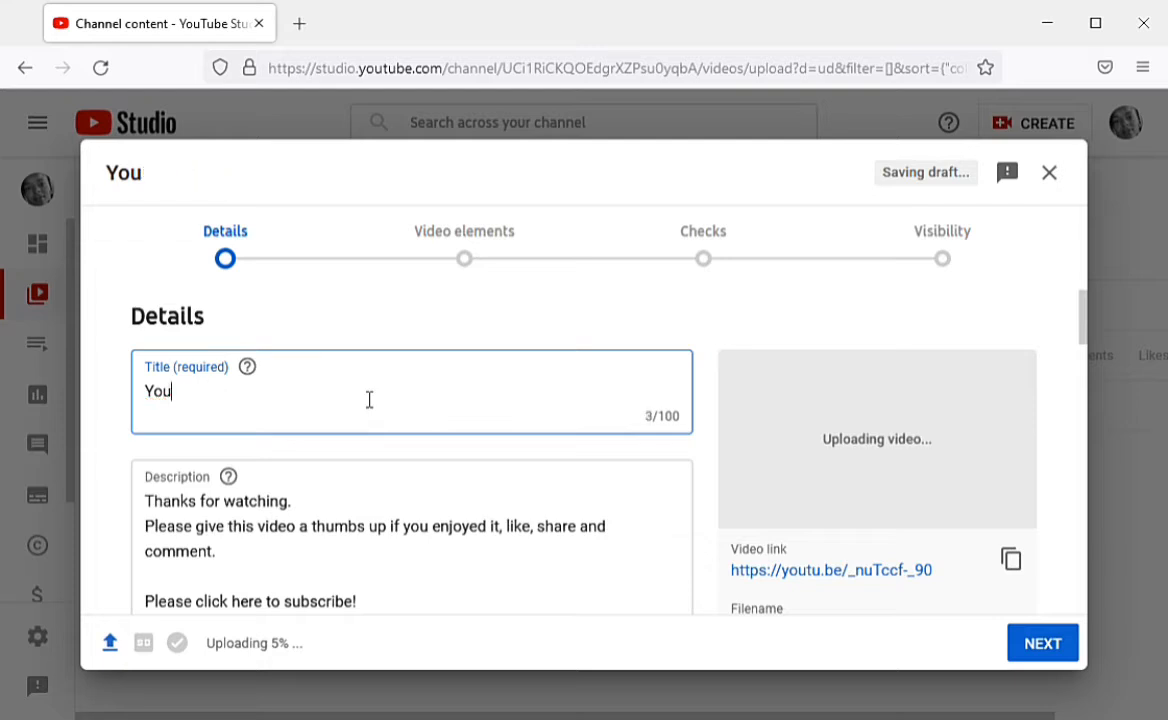
pyautogui.press('BackSpace')
pyautogui.press('BackSpace')
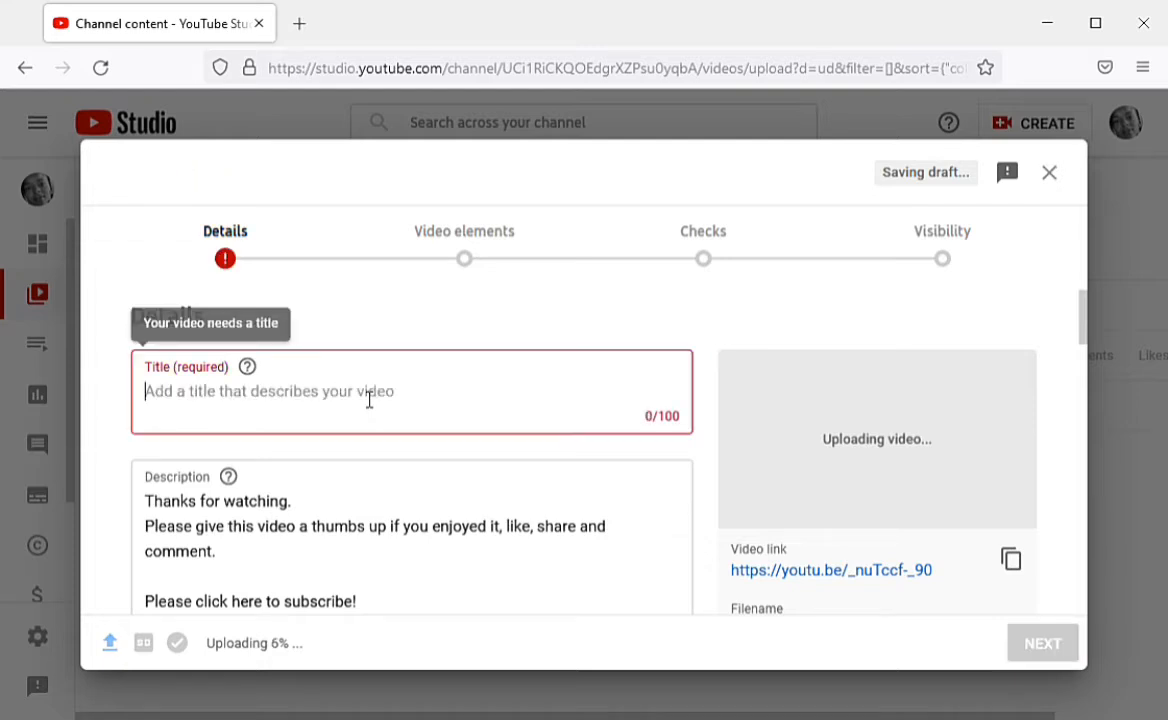
pyautogui.write('h')
pyautogui.press('BackSpace')
pyautogui.write('How')
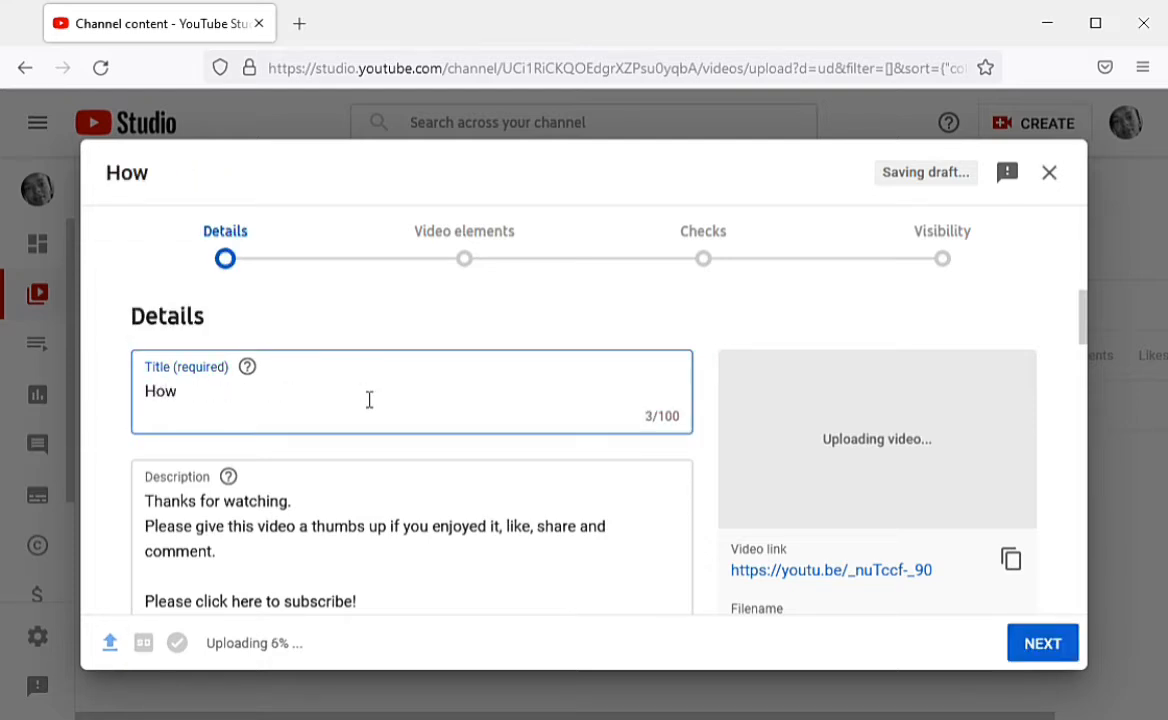
pyautogui.write(' to cop')
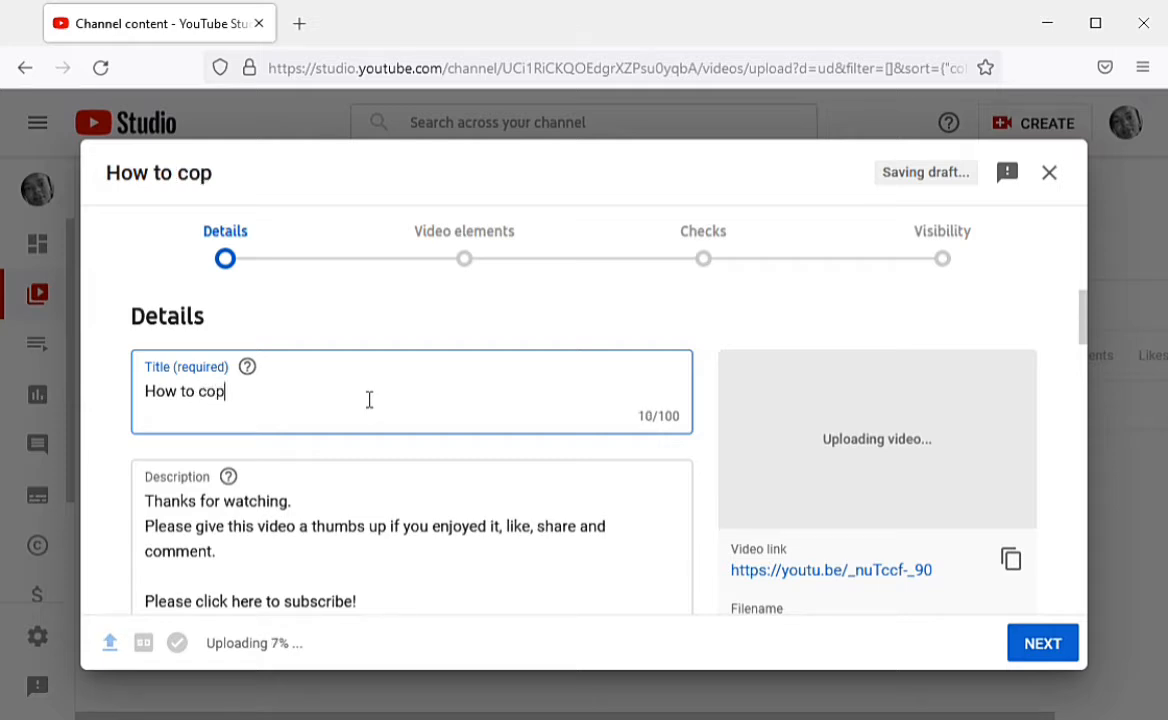
pyautogui.write('y Vi')
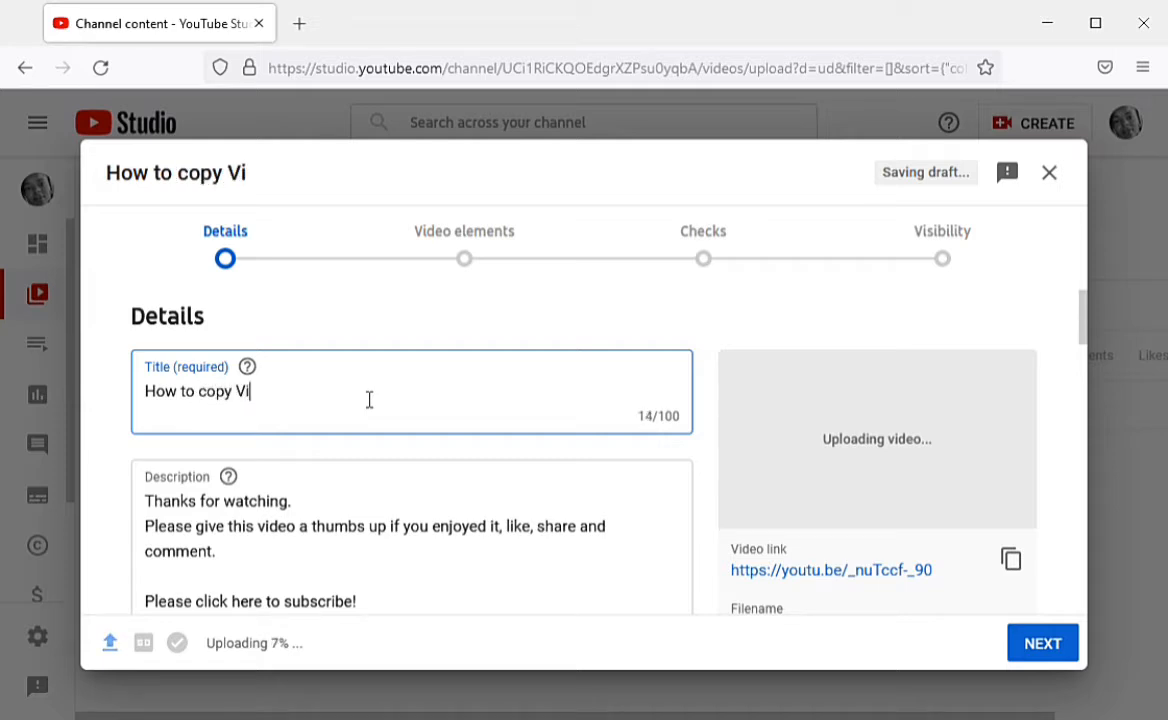
pyautogui.write('deo')
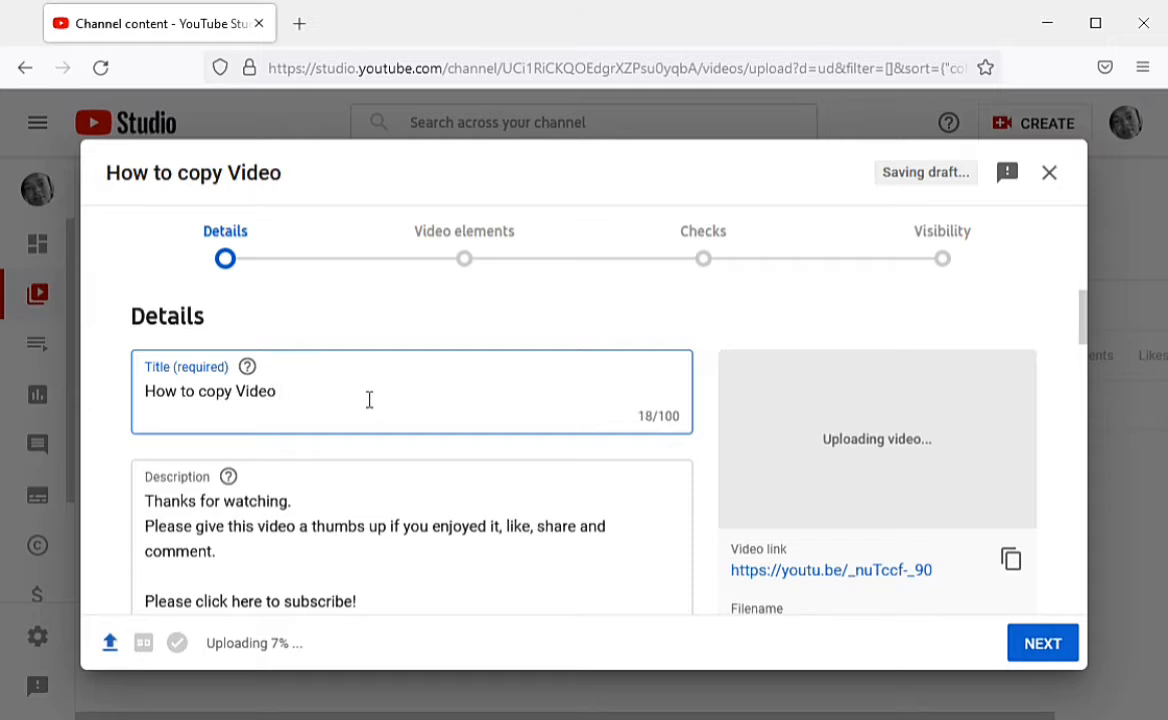
pyautogui.write(' link')
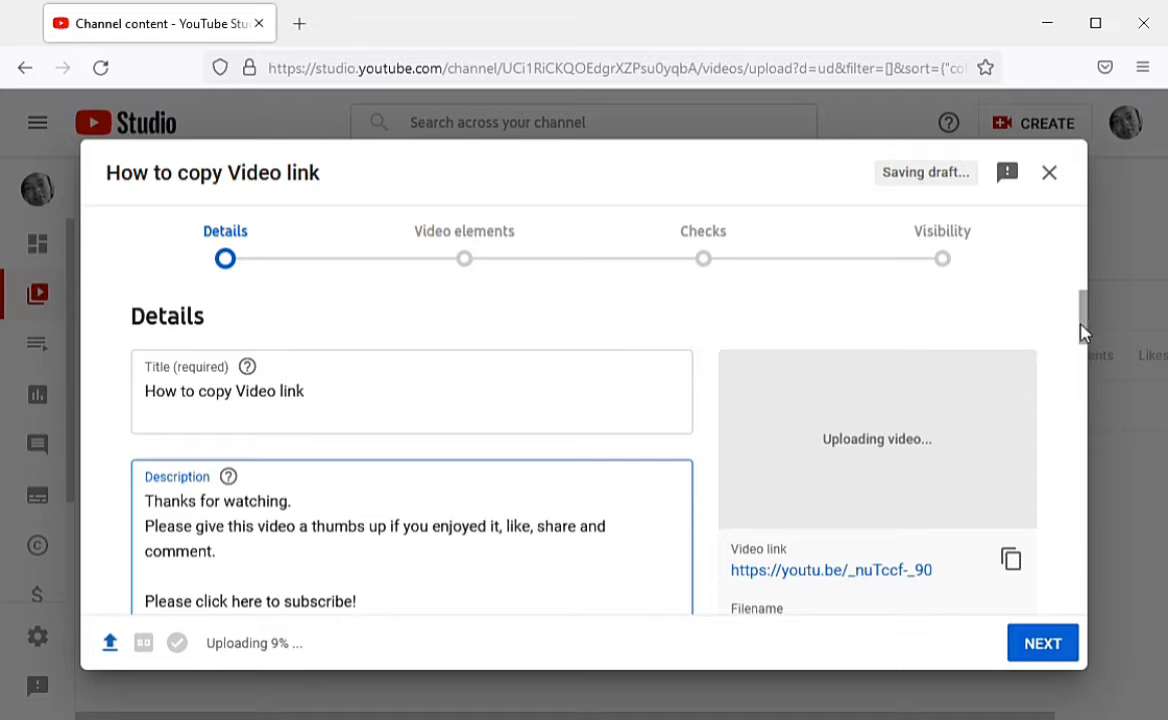
# - Correct the spelling of the contact heading in the video description to For inquiries
pyautogui.moveTo(1080, 331); pyautogui.dragTo(1097, 381)
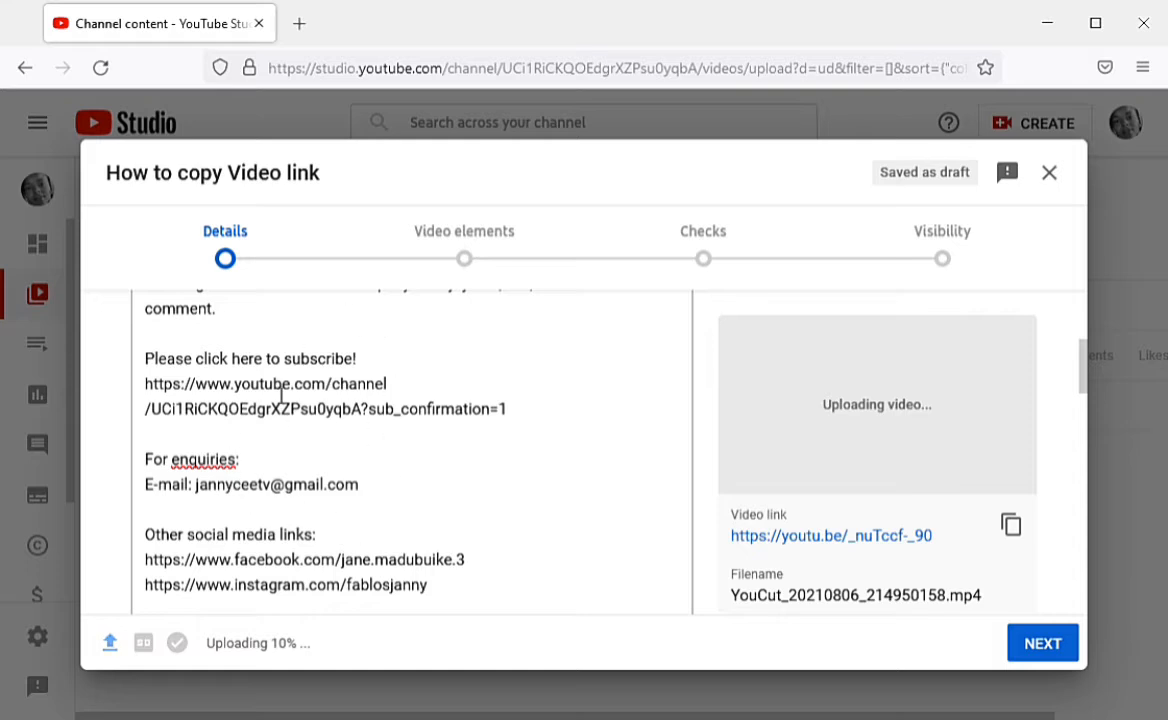
pyautogui.click(189, 468)
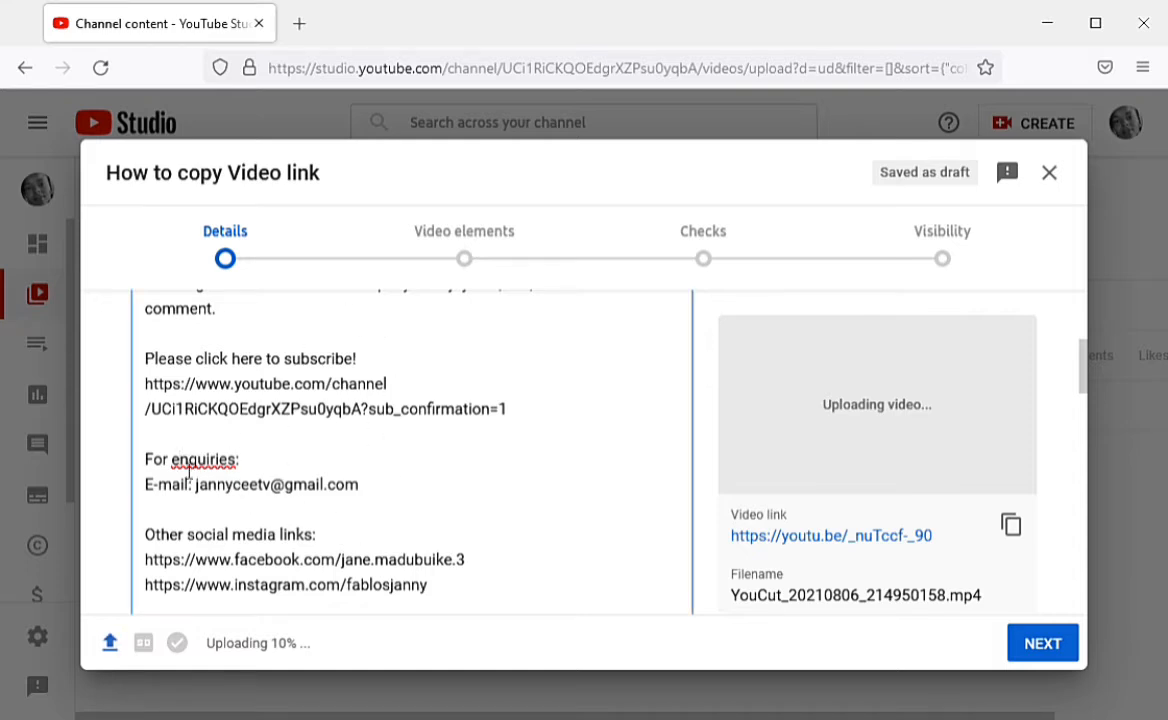
pyautogui.press('BackSpace')
pyautogui.write('i')
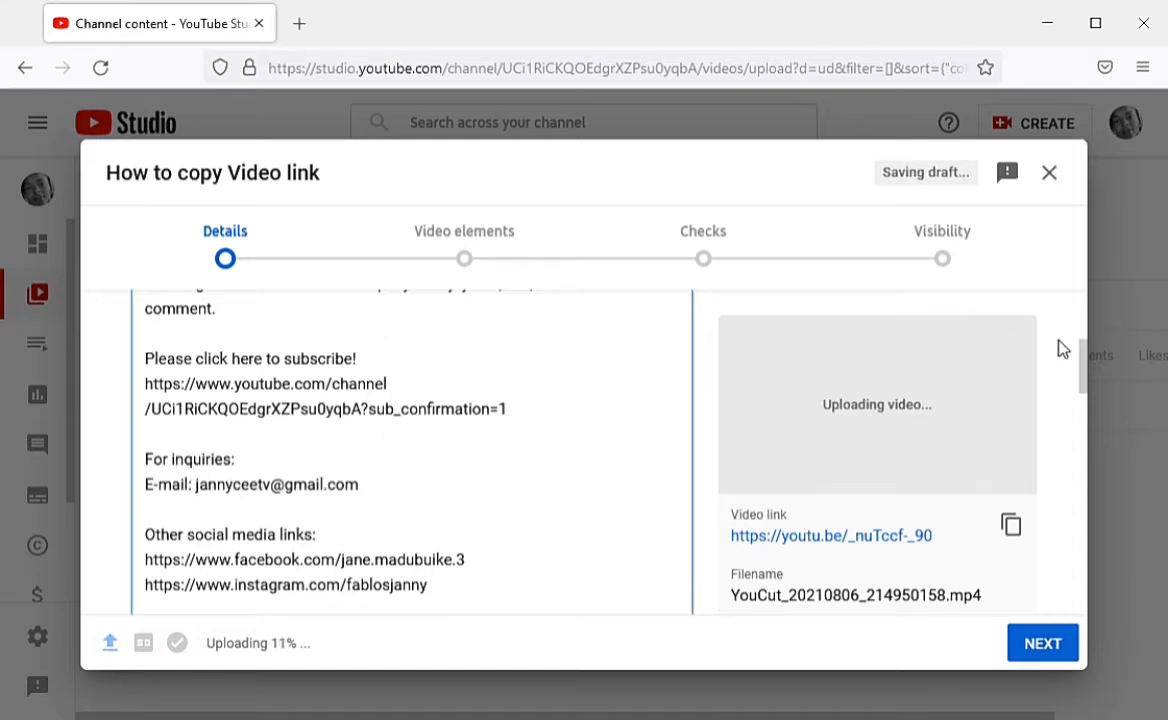
pyautogui.moveTo(1083, 368); pyautogui.dragTo(1078, 316)
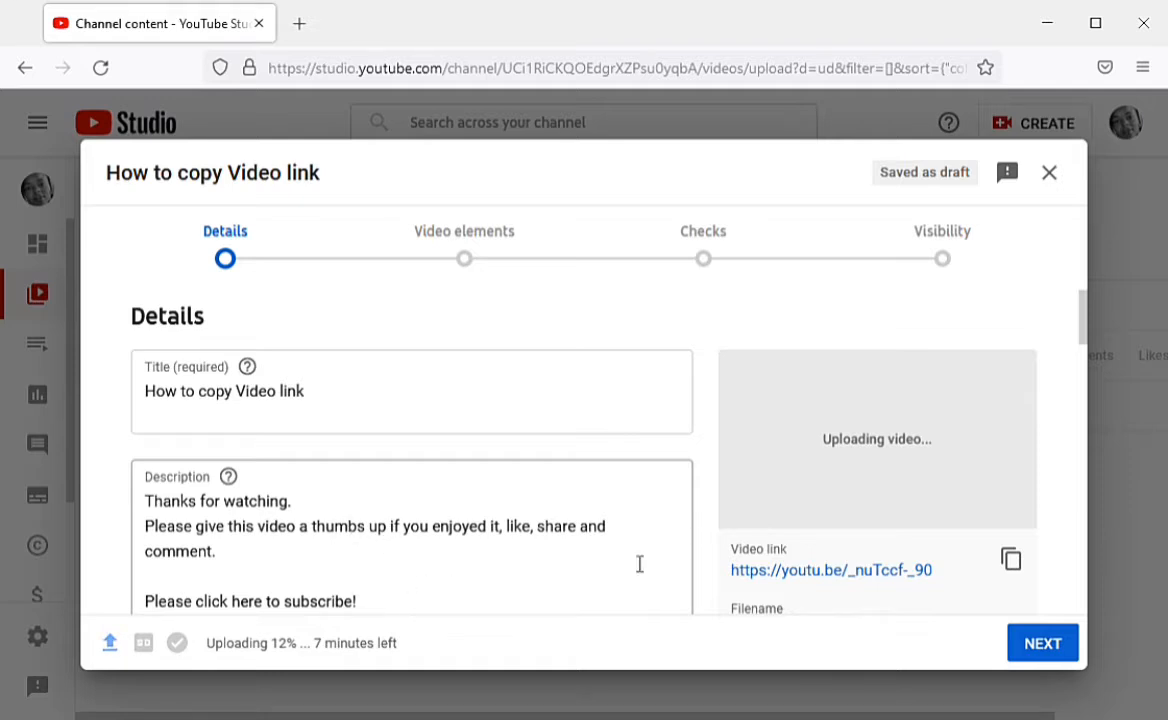
# - Examine the rest of the description and the thumbnail section, and view the available playlists without selecting one
pyautogui.moveTo(1081, 322); pyautogui.dragTo(1103, 412)
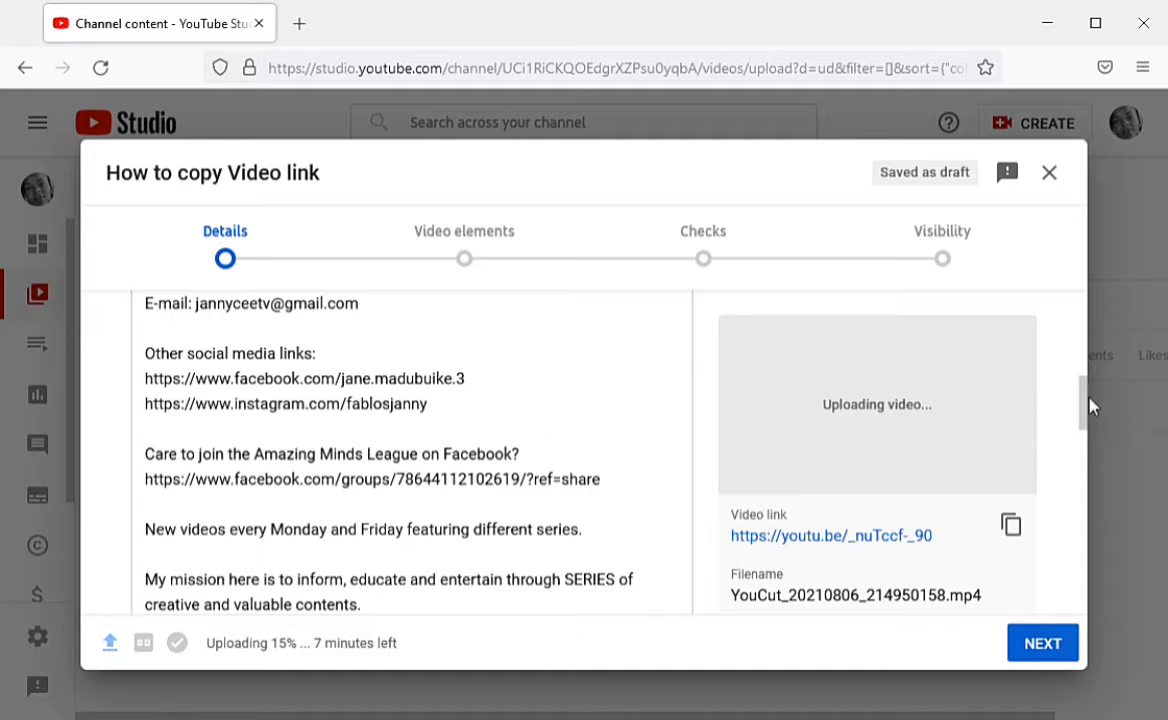
pyautogui.scroll(-5, 1085, 410)
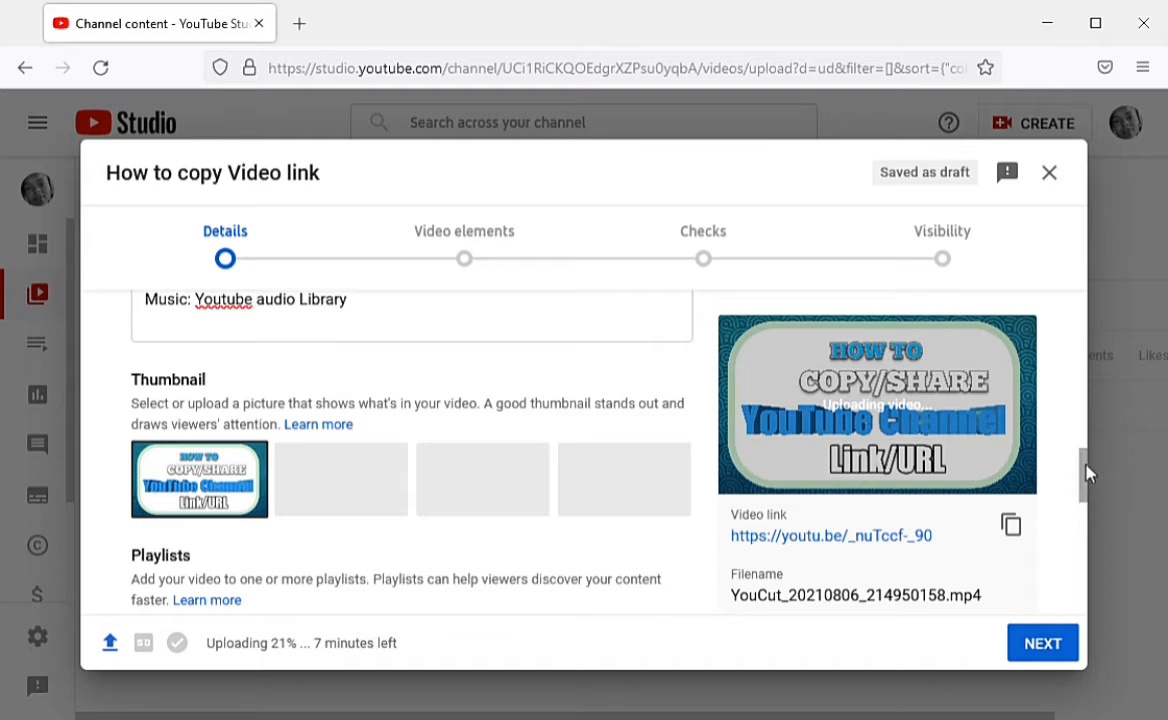
pyautogui.moveTo(1087, 472)
pyautogui.mouseDown()
pyautogui.moveTo(1088, 530)
pyautogui.moveTo(1082, 464)
pyautogui.moveTo(1082, 483)
pyautogui.mouseUp()
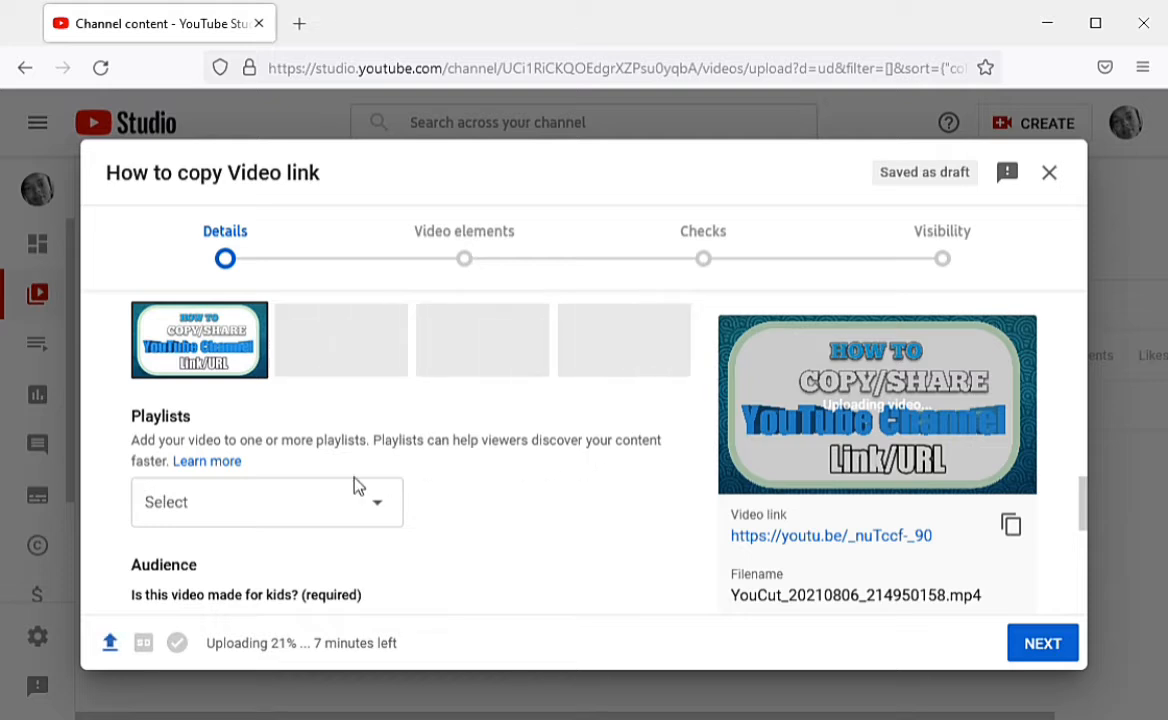
pyautogui.click(381, 512)
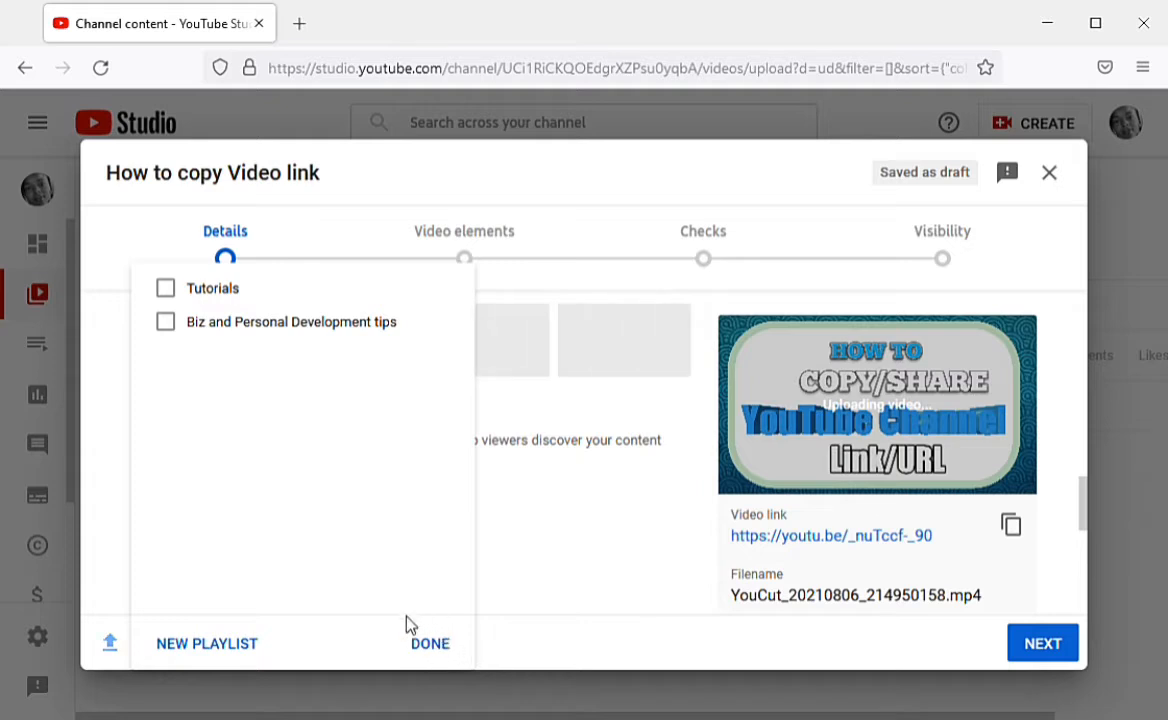
pyautogui.click(569, 579)
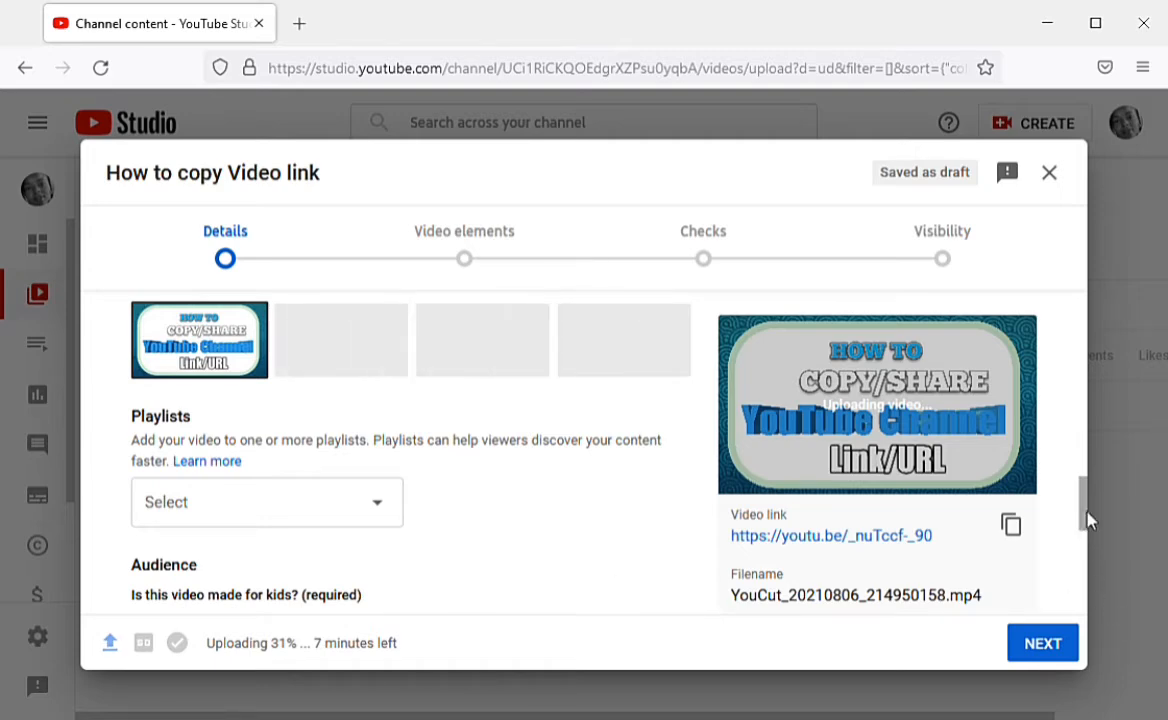
# - Examine the audience question and the expanded additional settings, including chapters, tags, language, recording date, license, Shorts sampling, category and comments
pyautogui.scroll(-3, 1086, 520)
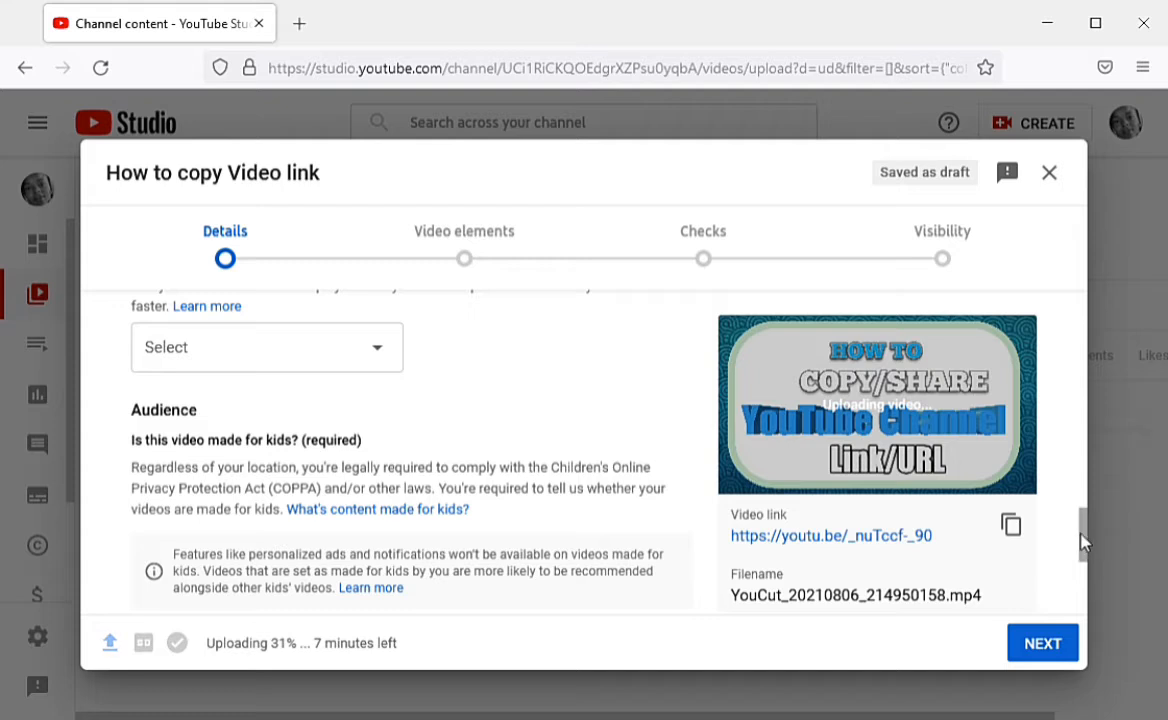
pyautogui.scroll(-2, 1083, 541)
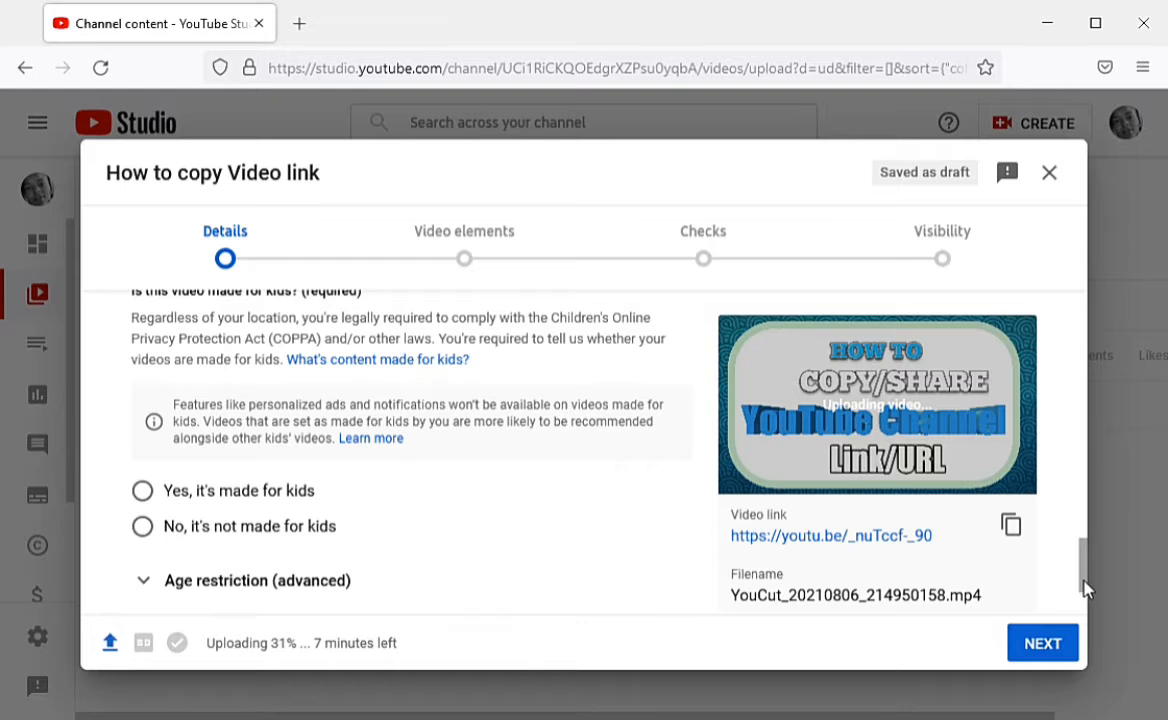
pyautogui.moveTo(1085, 589); pyautogui.dragTo(1090, 628)
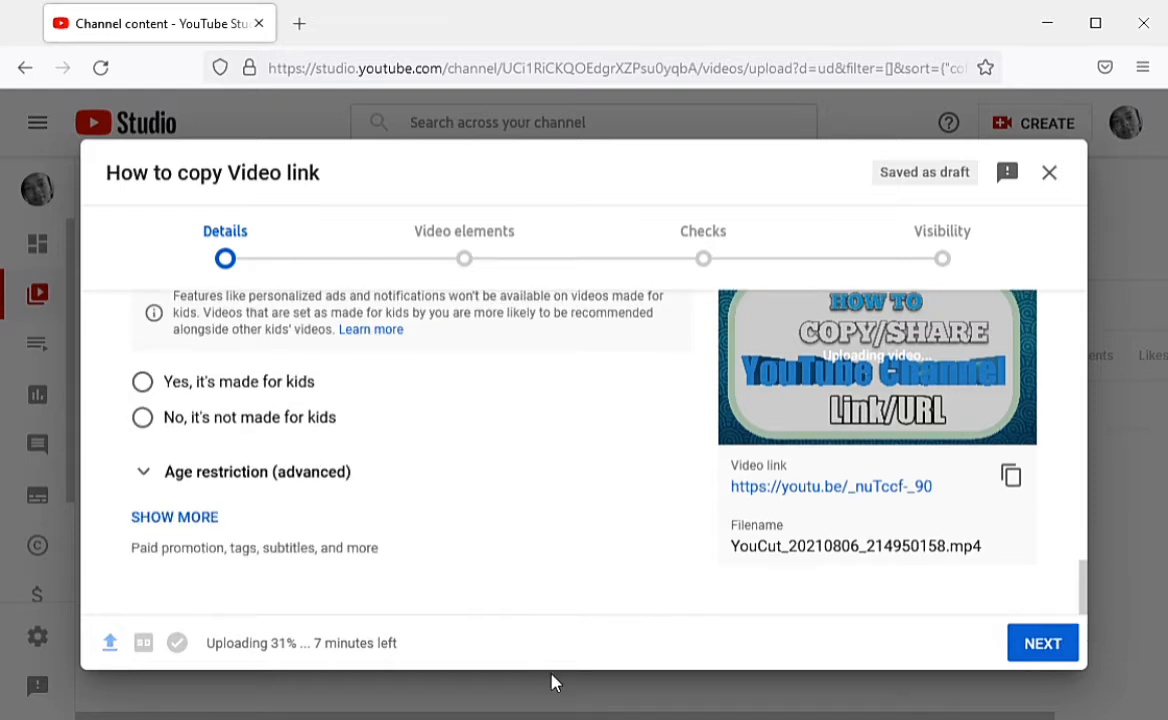
pyautogui.click(221, 531)
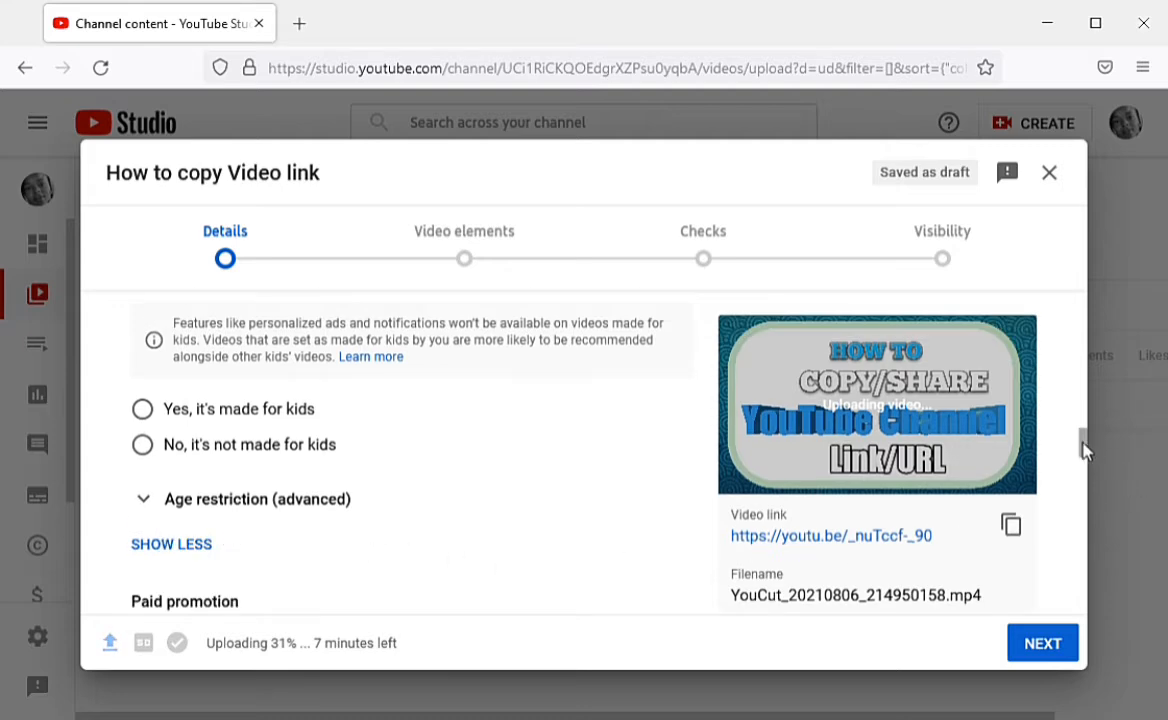
pyautogui.moveTo(1093, 452); pyautogui.dragTo(1093, 508)
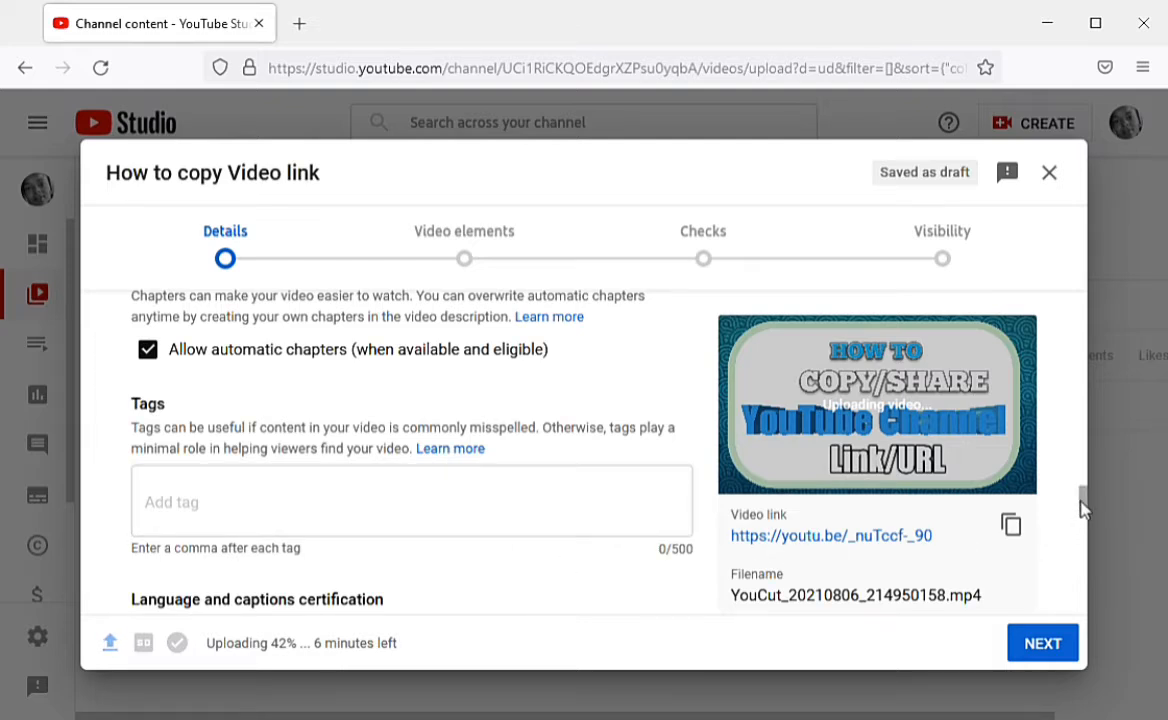
pyautogui.moveTo(1081, 508); pyautogui.dragTo(1091, 540)
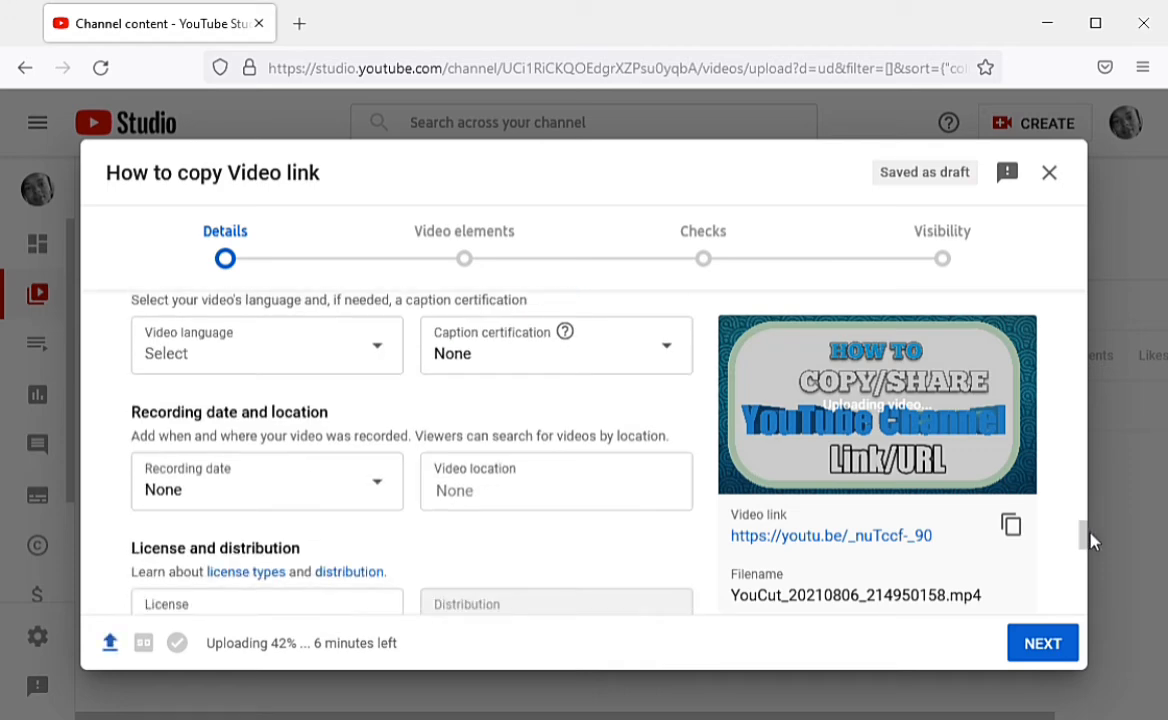
pyautogui.moveTo(1085, 538); pyautogui.dragTo(1096, 583)
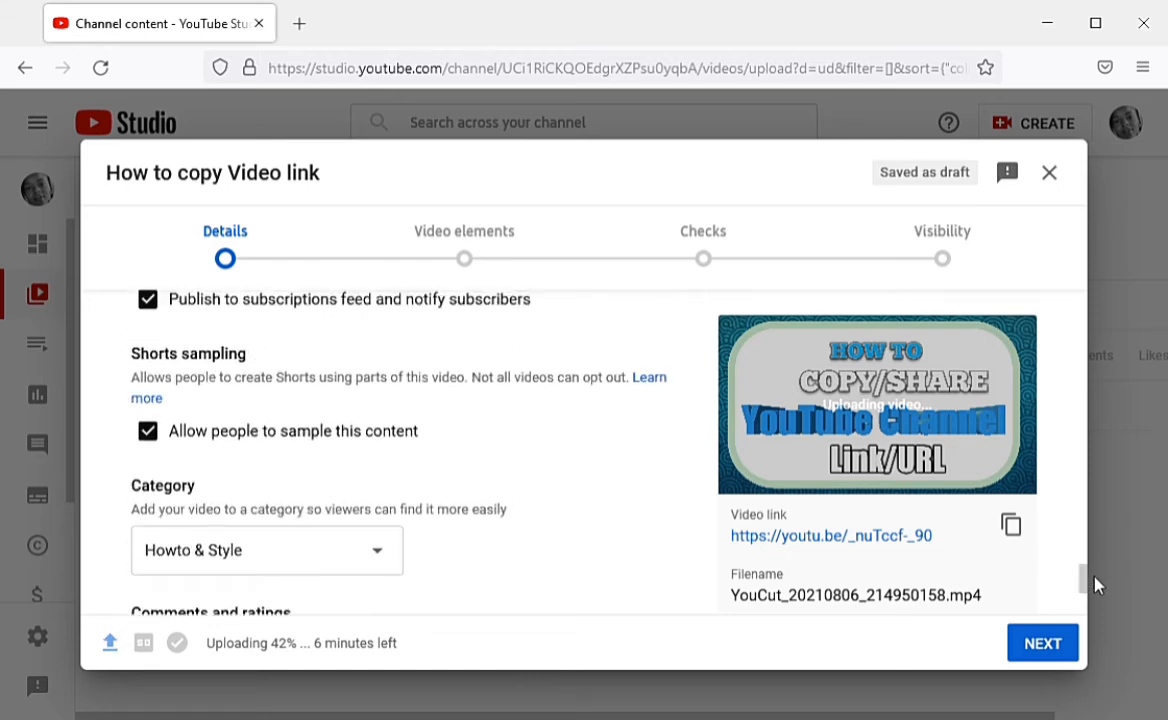
pyautogui.moveTo(1083, 583); pyautogui.dragTo(1090, 620)
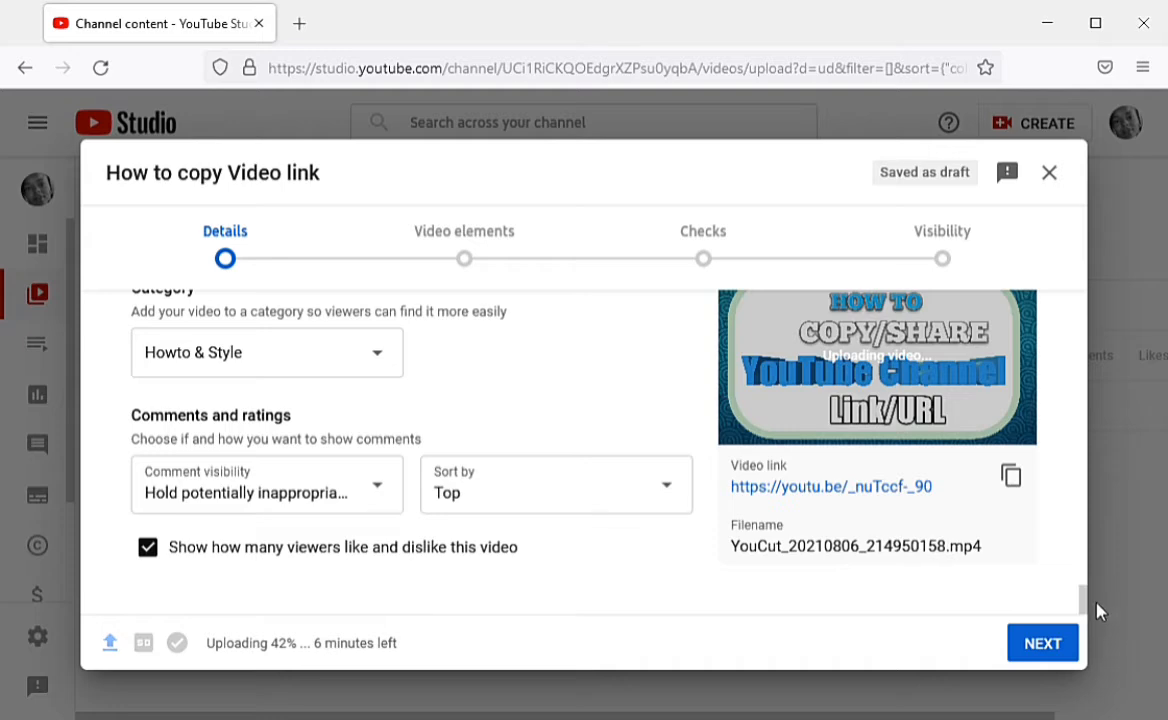
pyautogui.moveTo(1083, 600); pyautogui.dragTo(1074, 414)
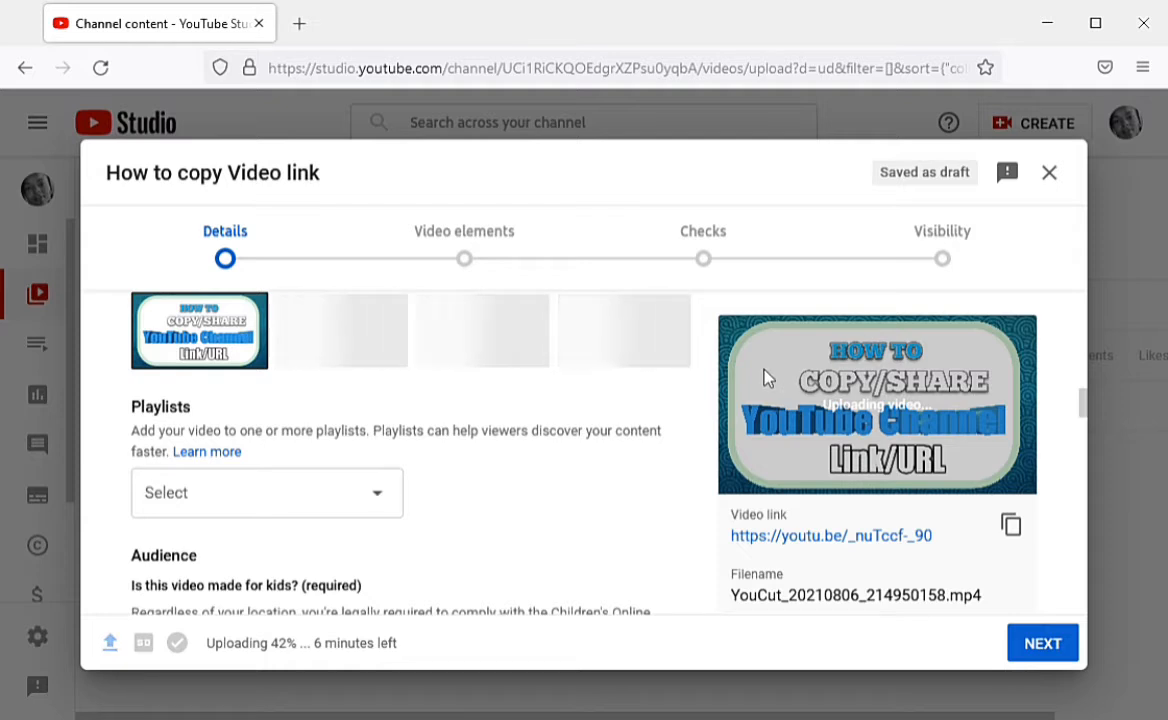
# - Declare the video as not made for kids and proceed to the Video elements stage to view its options
pyautogui.click(469, 262)
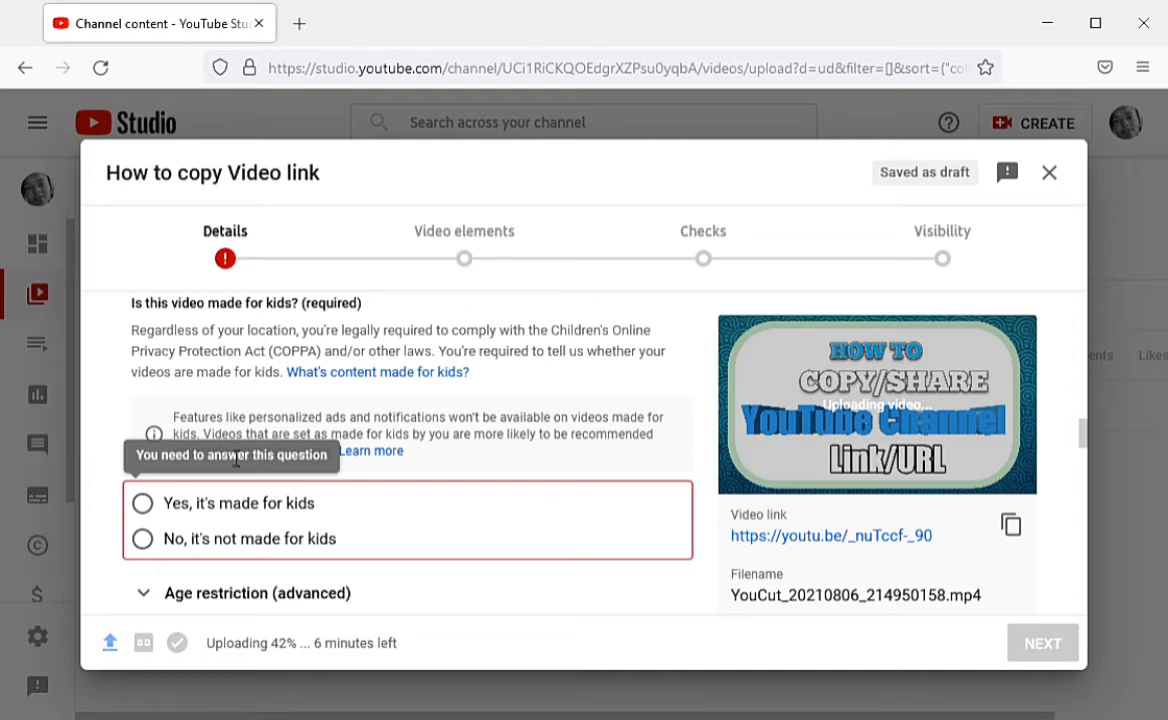
pyautogui.click(143, 539)
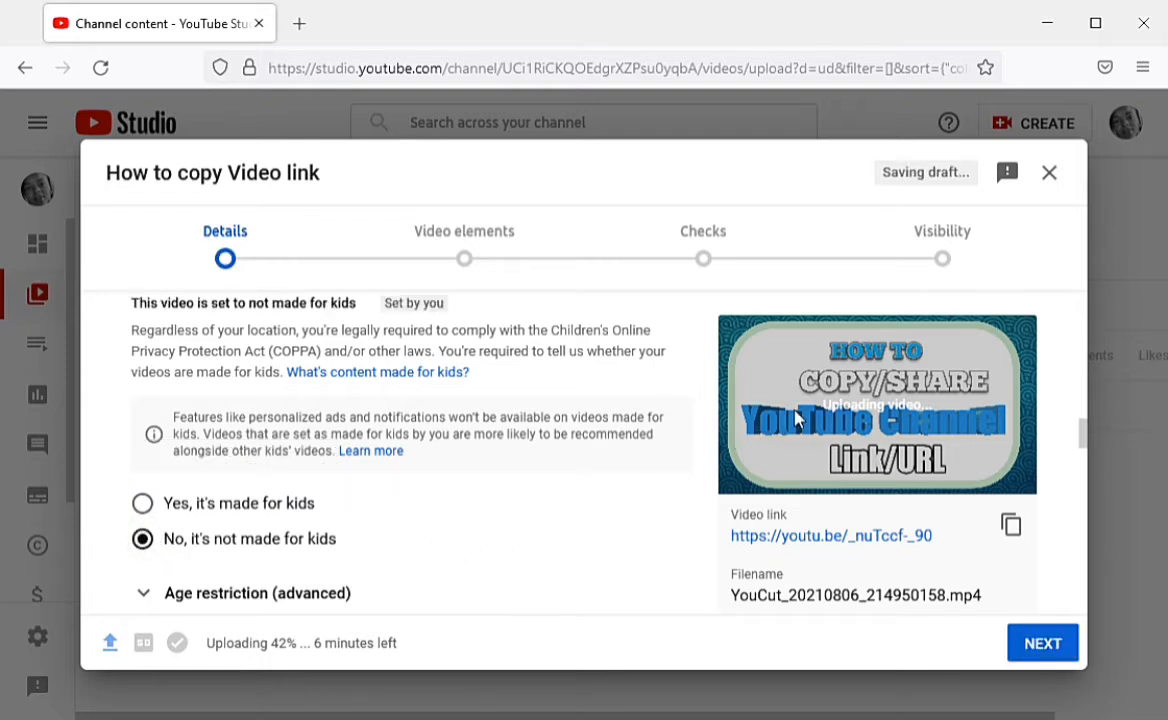
pyautogui.click(477, 260)
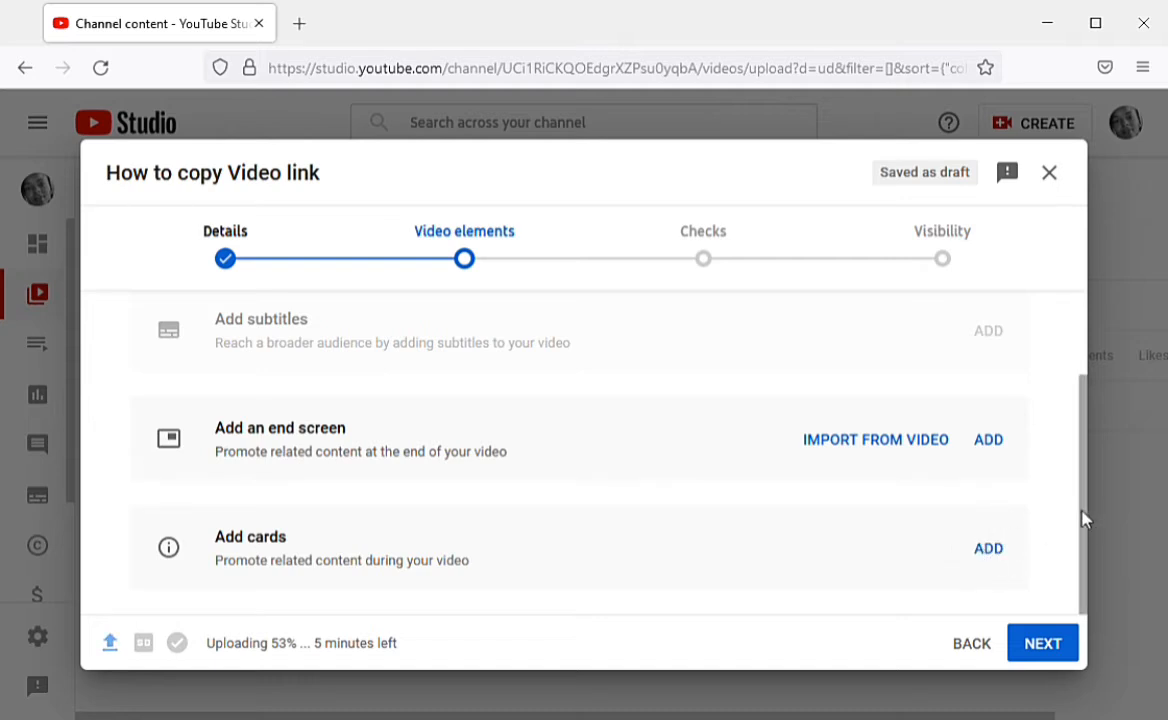
pyautogui.scroll(1, 1082, 482)
pyautogui.scroll(2, 1082, 482)
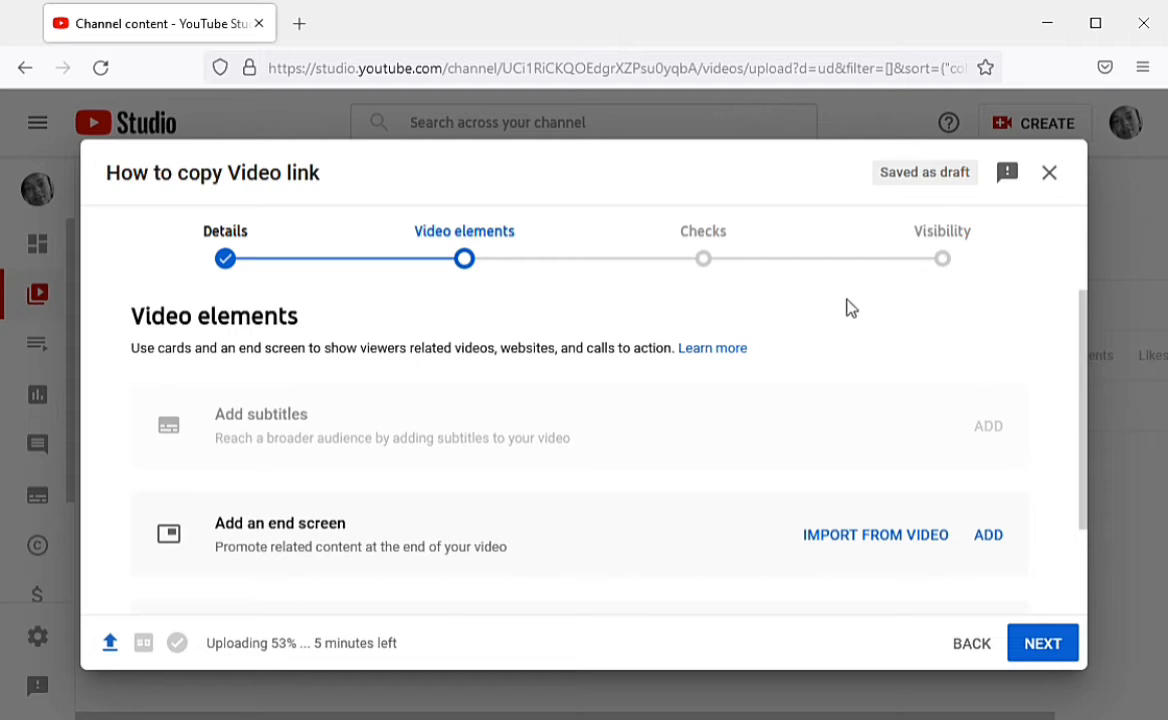
# - Examine the Checks stage and the save, publish and schedule options of the Visibility stage
pyautogui.click(710, 266)
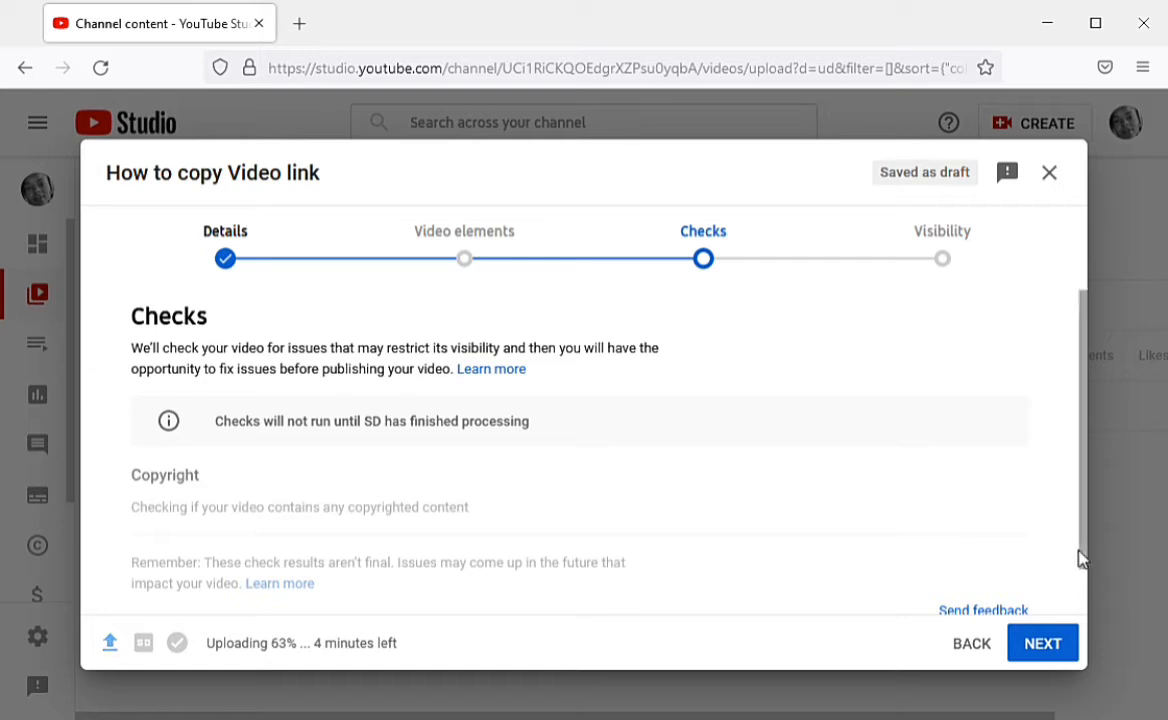
pyautogui.moveTo(1081, 556); pyautogui.dragTo(1087, 620)
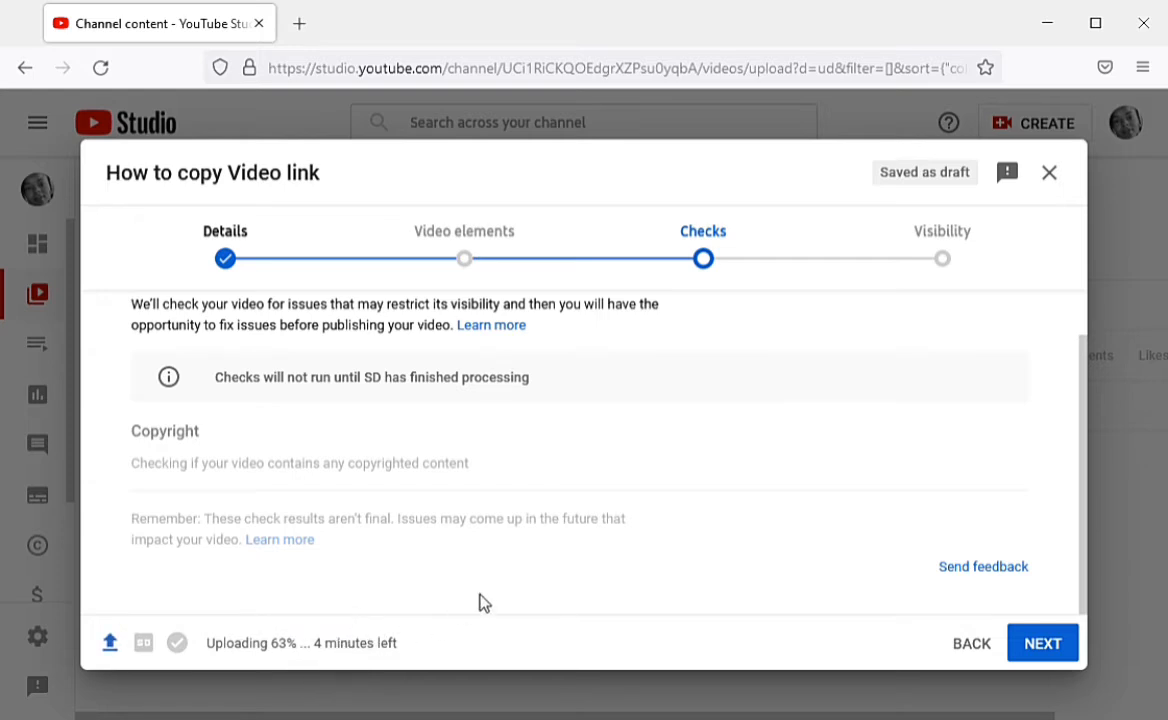
pyautogui.click(947, 263)
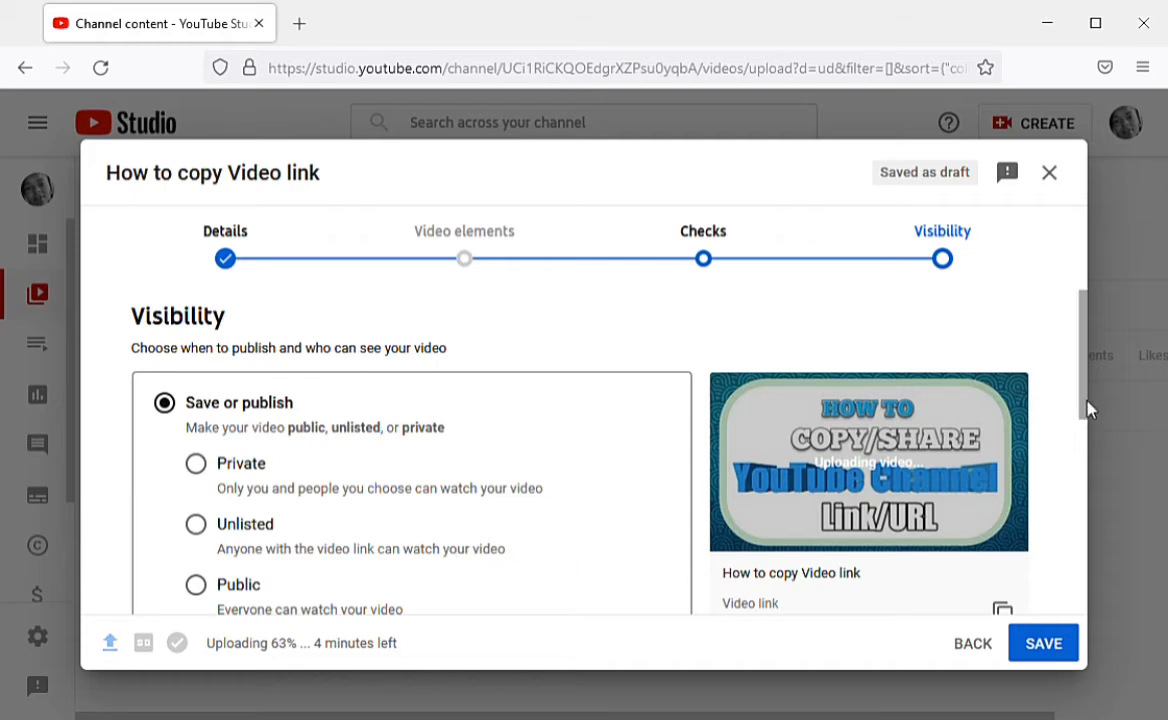
pyautogui.moveTo(1085, 409); pyautogui.dragTo(1087, 450)
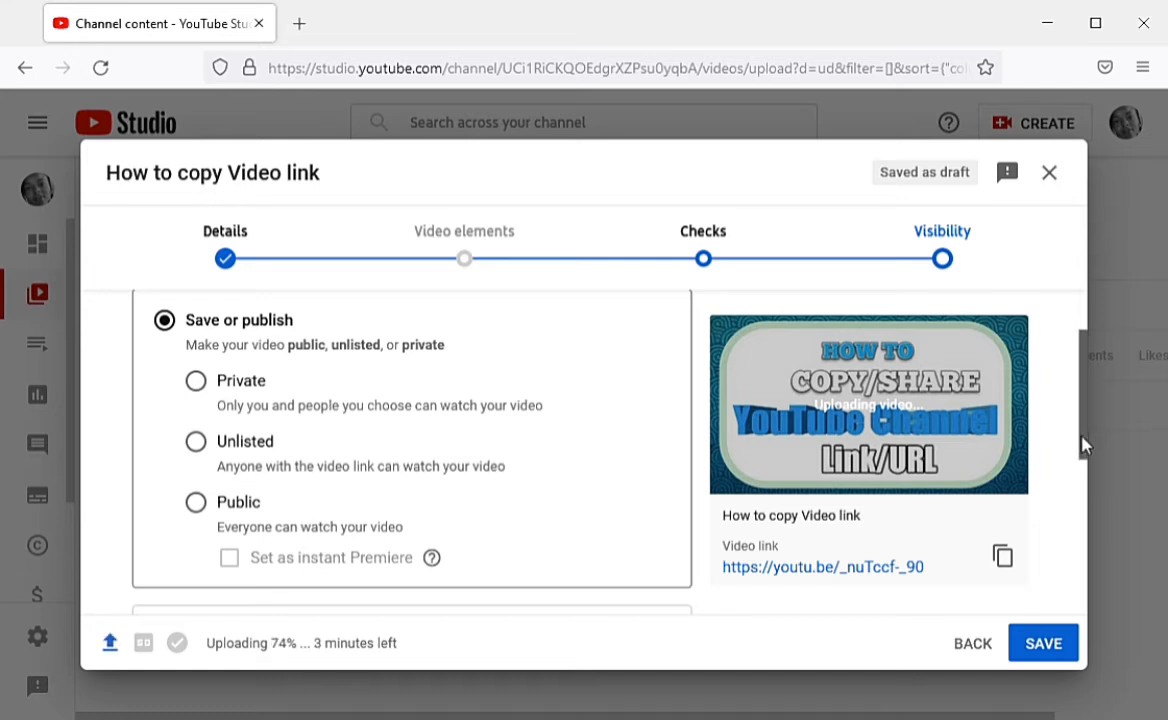
pyautogui.moveTo(1085, 445); pyautogui.dragTo(1097, 488)
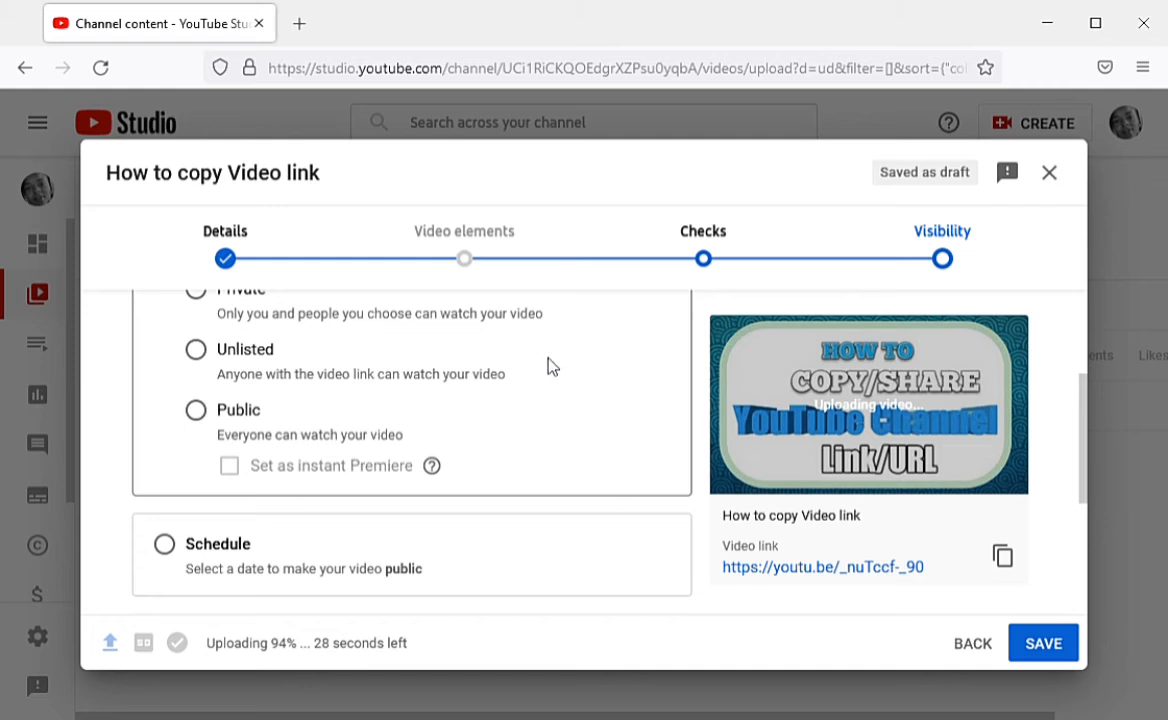
# - Return to the Video elements stage and examine the end screen templates and the card types, leaving both editors without adding anything
pyautogui.click(466, 260)
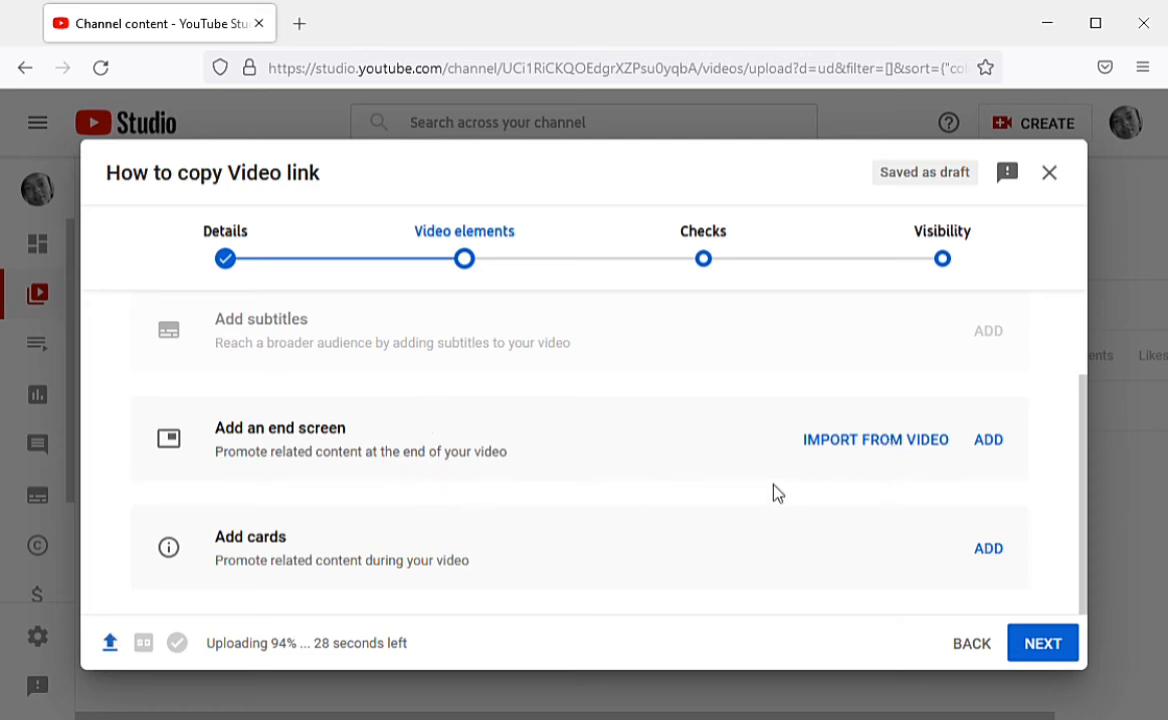
pyautogui.click(906, 442)
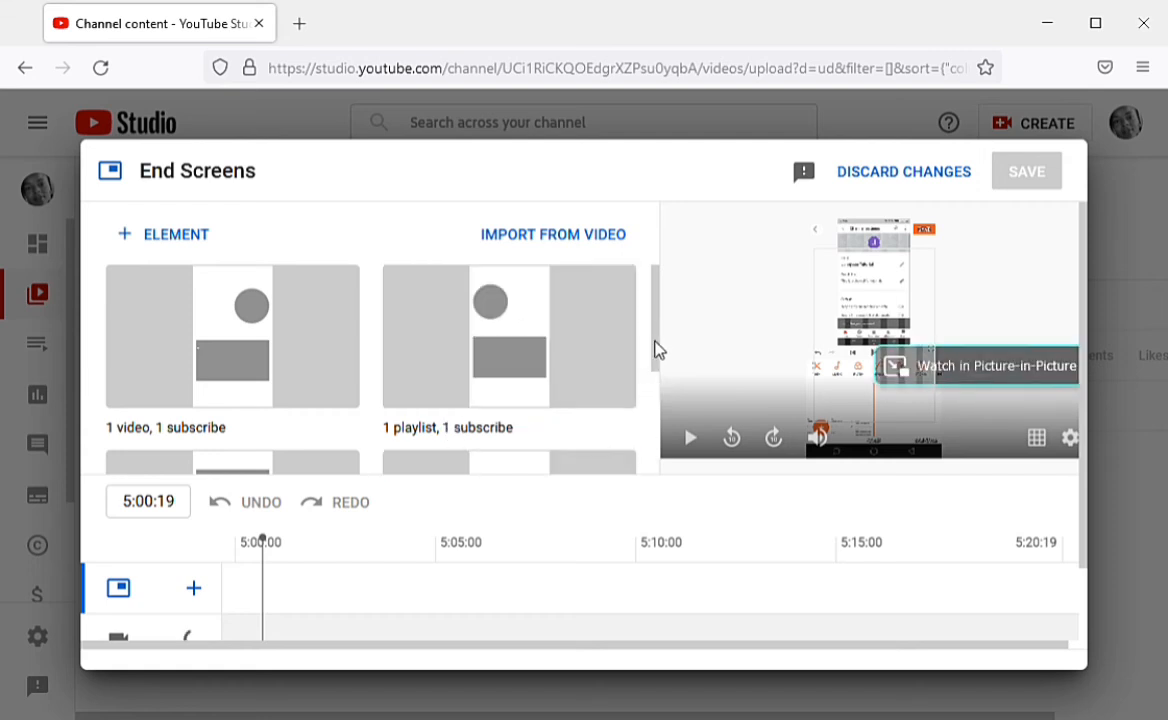
pyautogui.moveTo(655, 348); pyautogui.dragTo(668, 447)
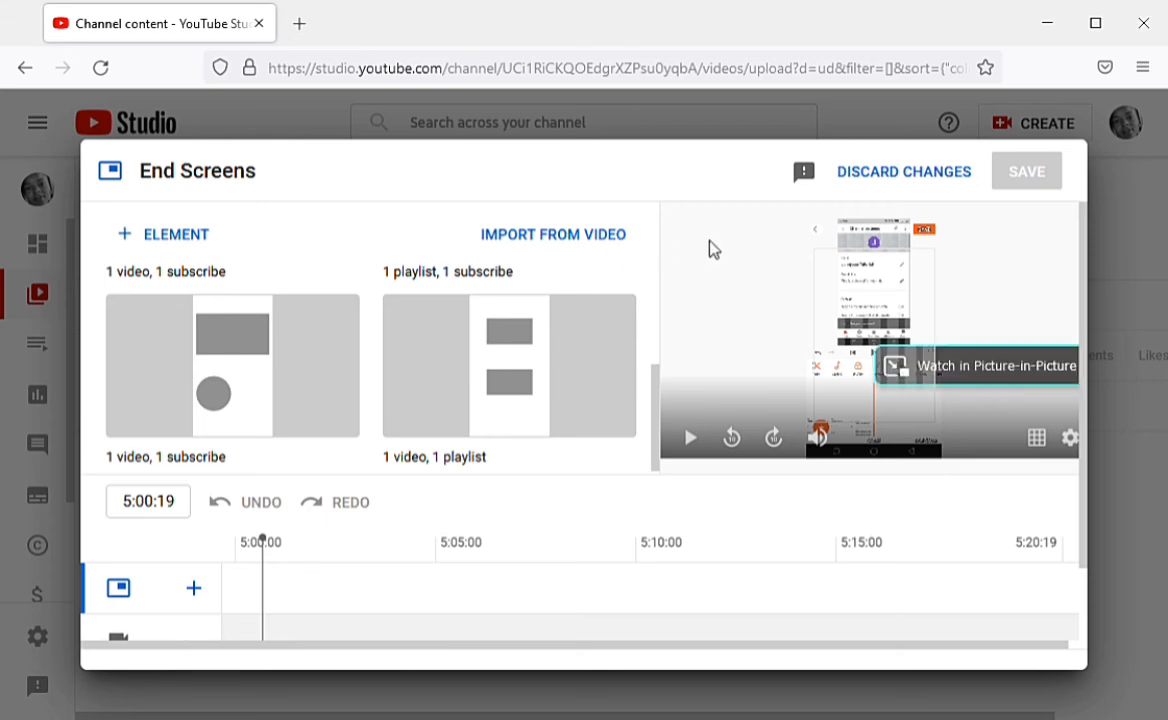
pyautogui.click(896, 173)
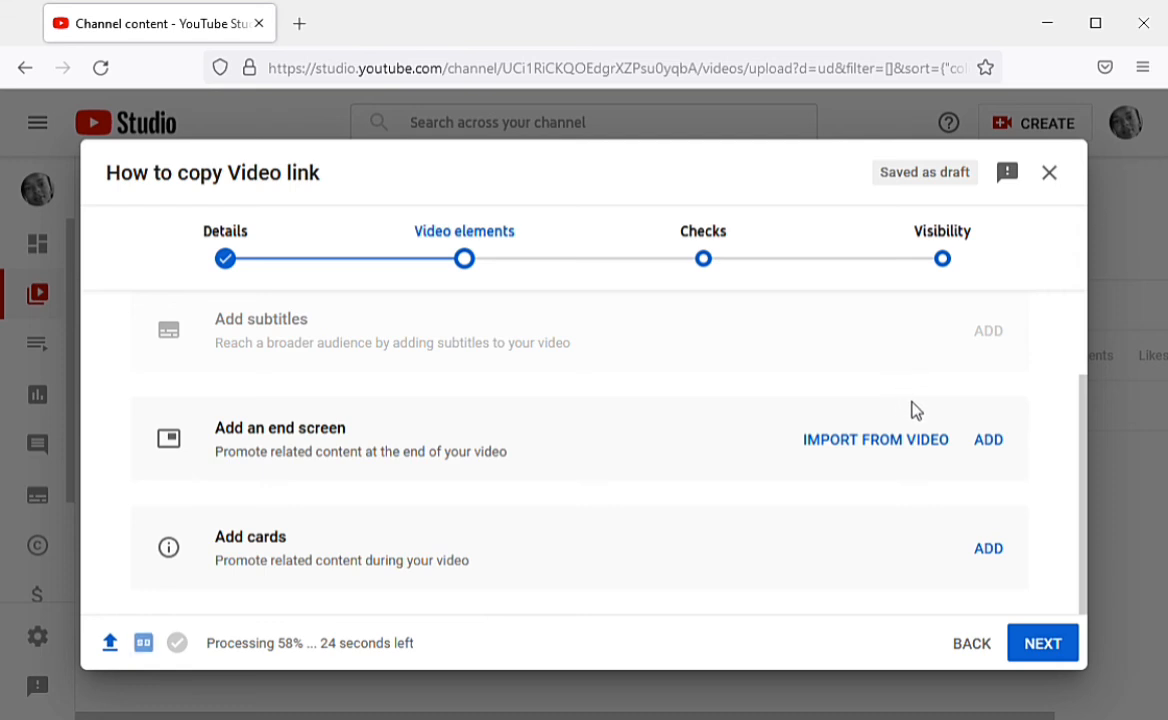
pyautogui.click(988, 549)
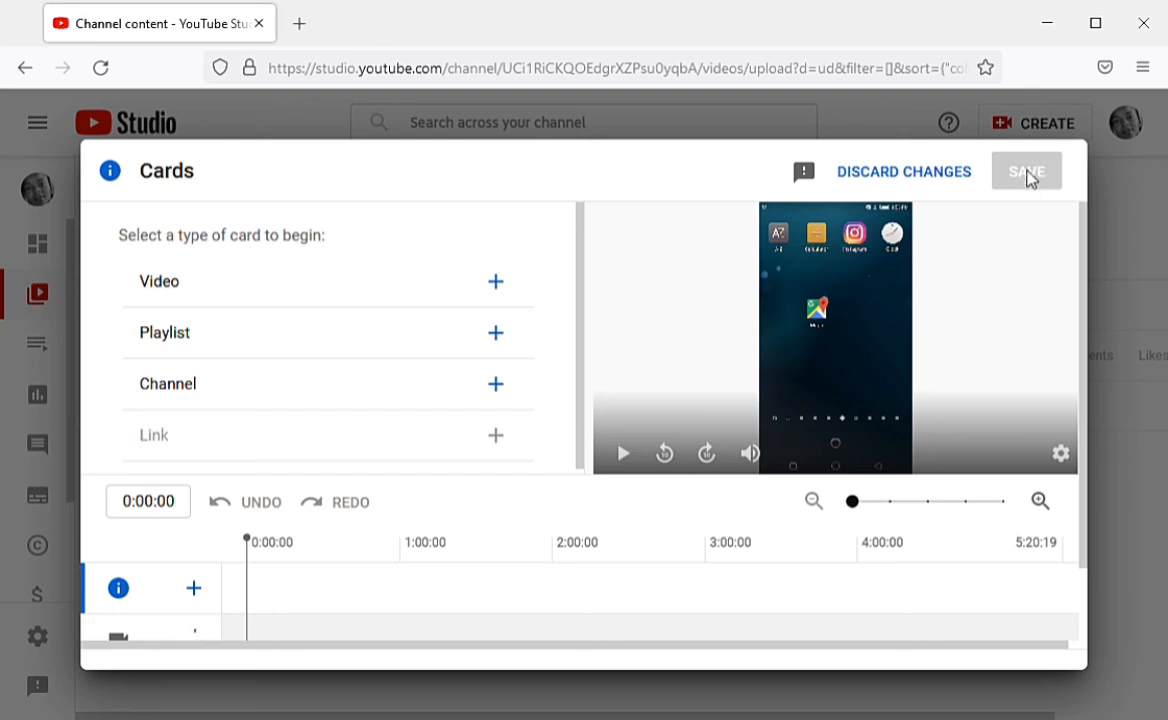
pyautogui.click(946, 174)
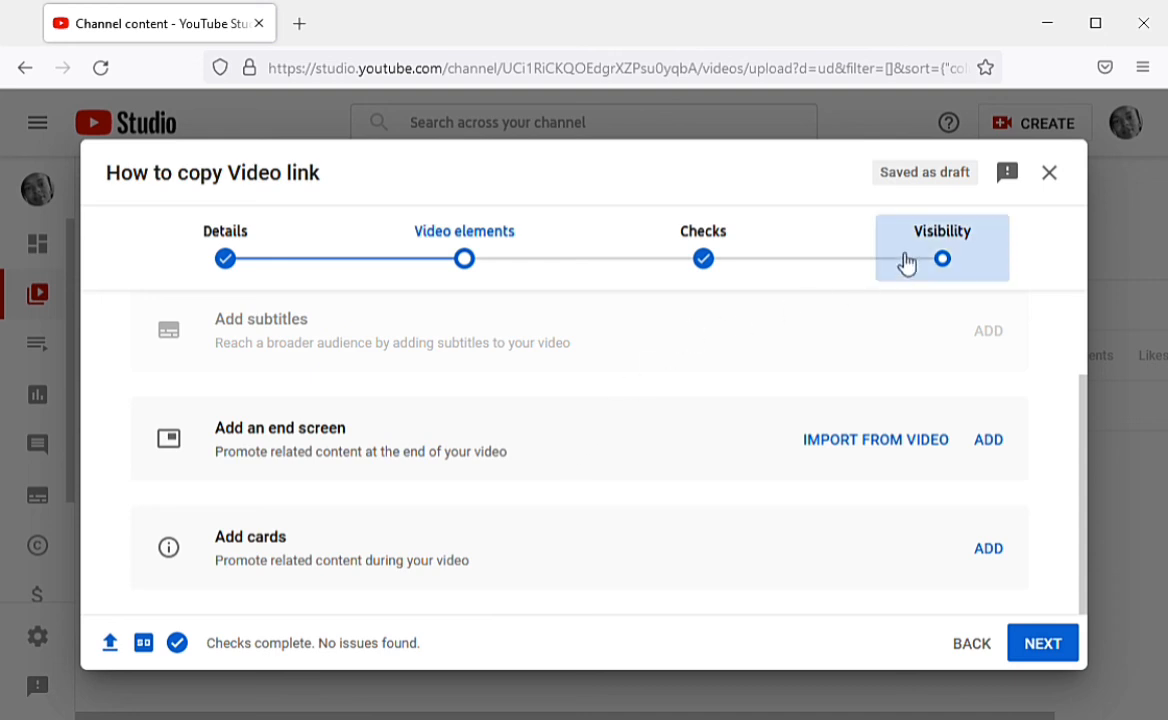
# - Proceed through the Checks stage to Visibility, set the video to Private and save it
pyautogui.click(1060, 655)
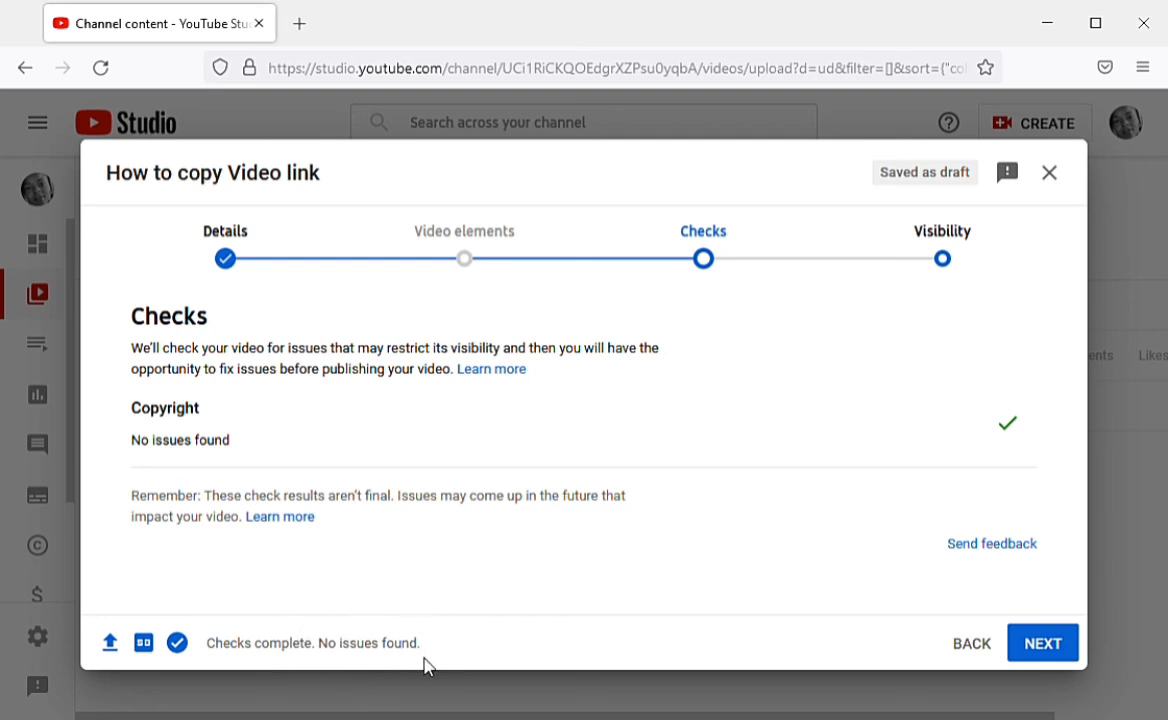
pyautogui.click(1050, 643)
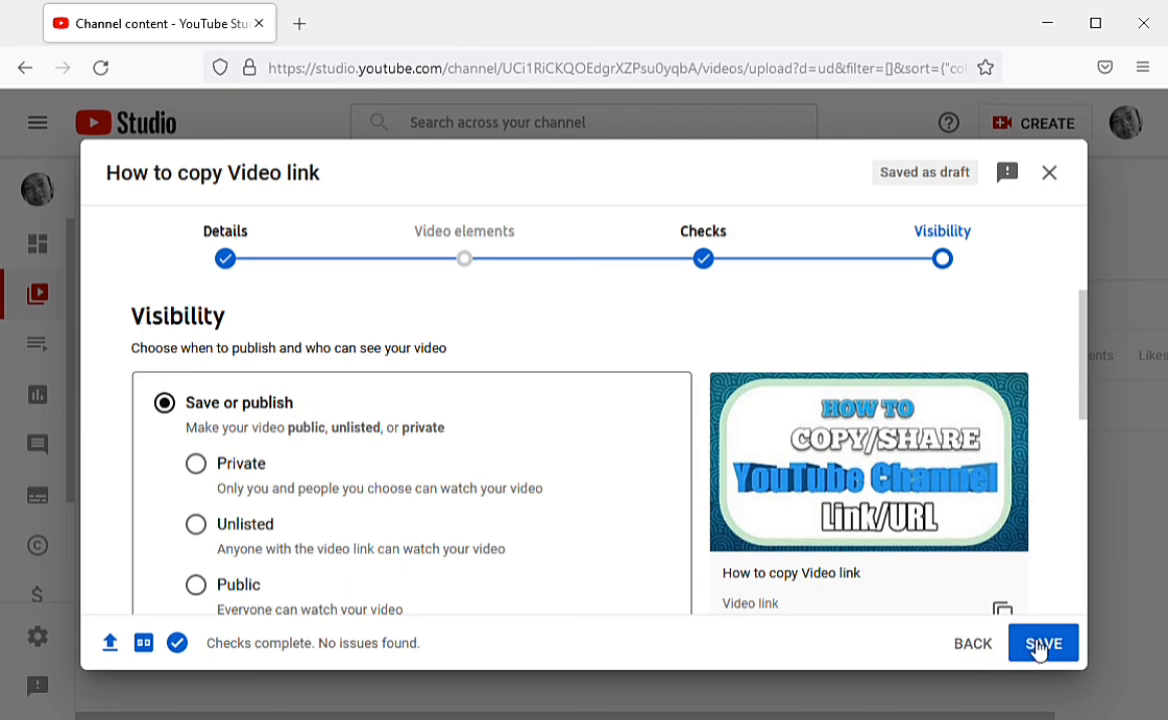
pyautogui.click(200, 470)
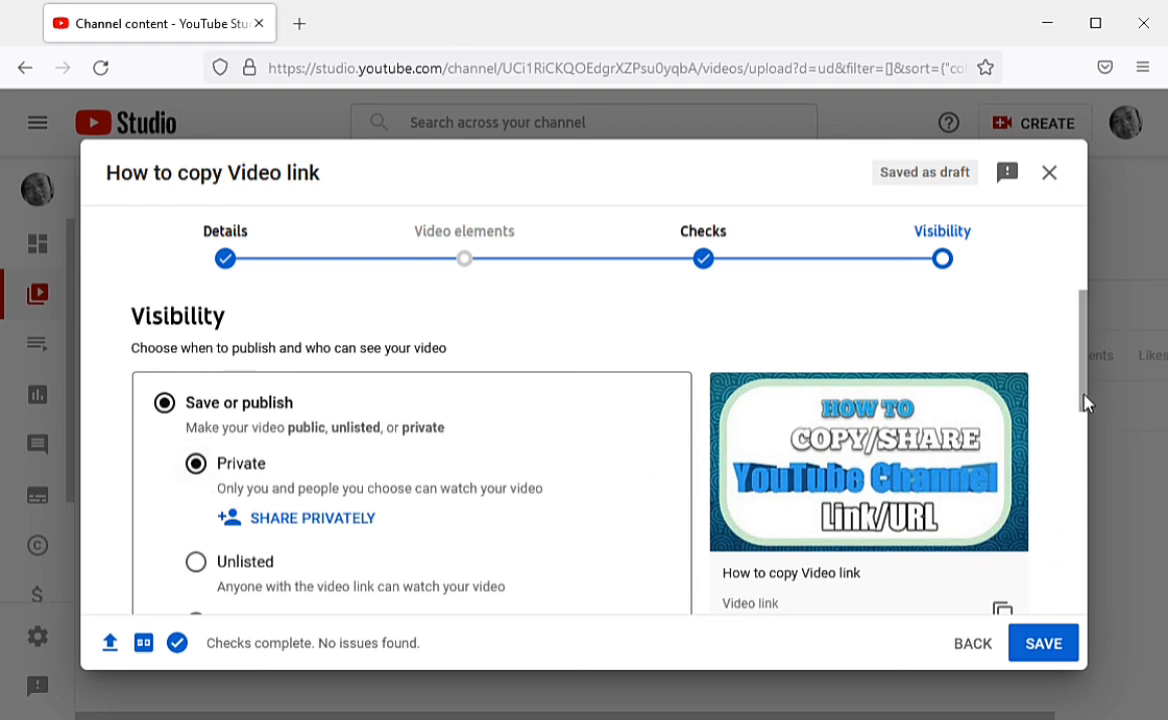
pyautogui.moveTo(1082, 404); pyautogui.dragTo(1082, 482)
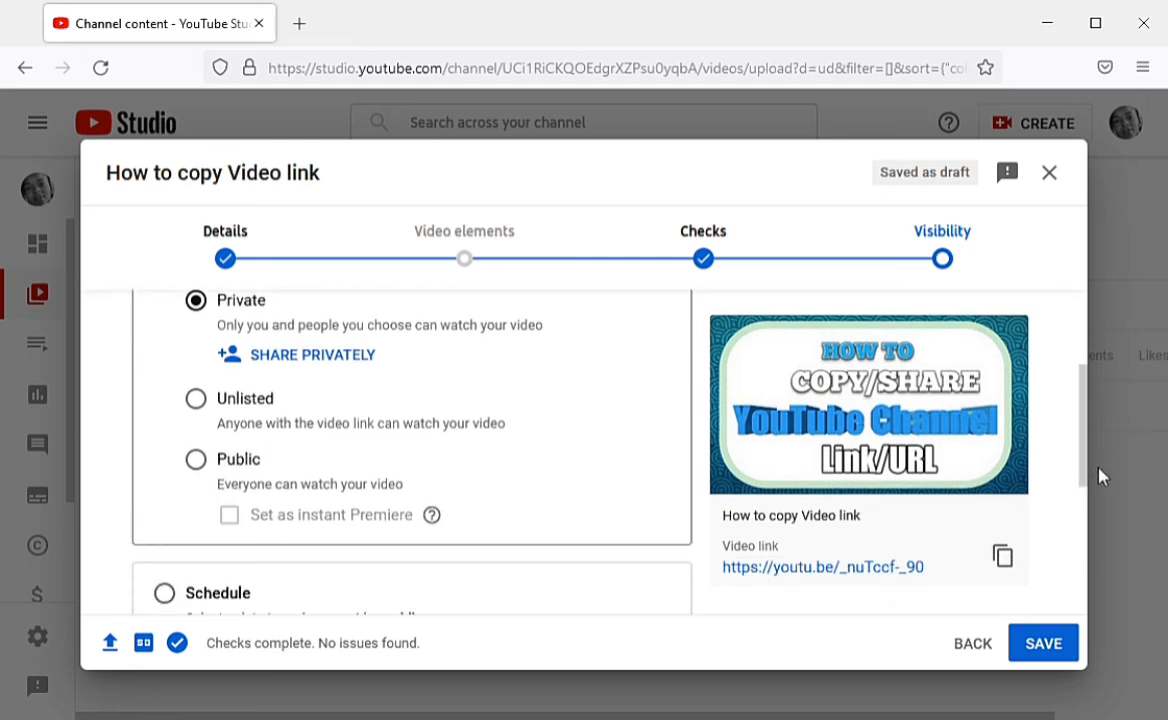
pyautogui.click(1053, 646)
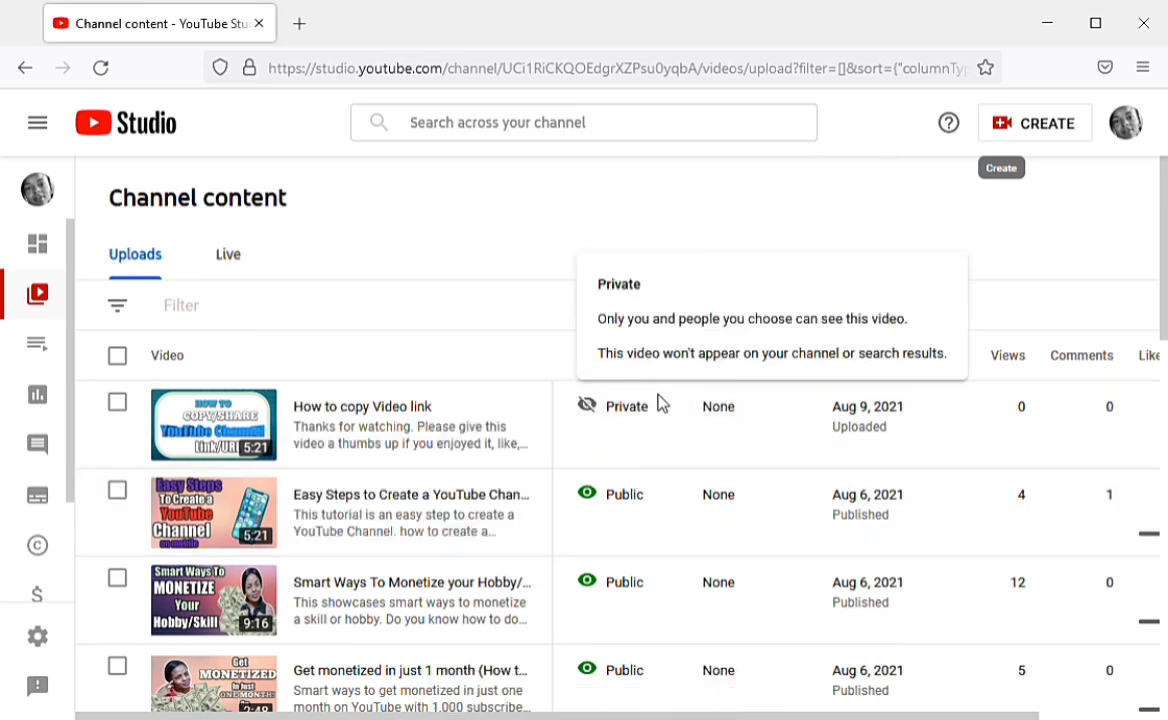
pyautogui.moveTo(633, 425)
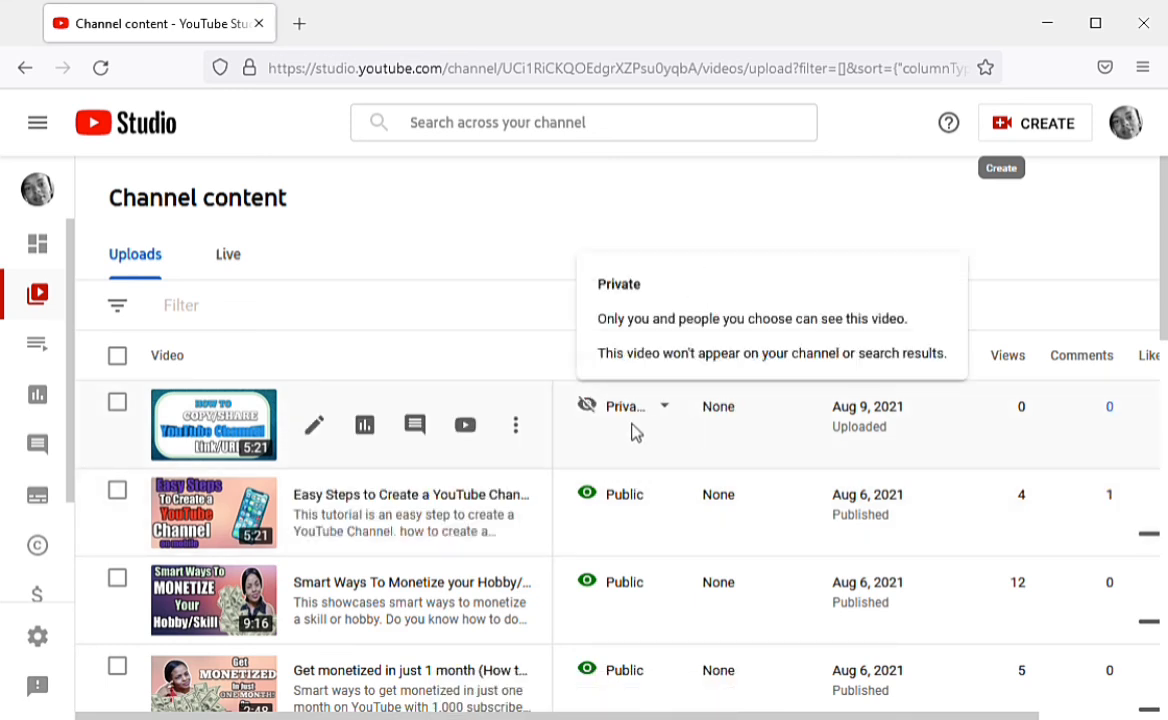